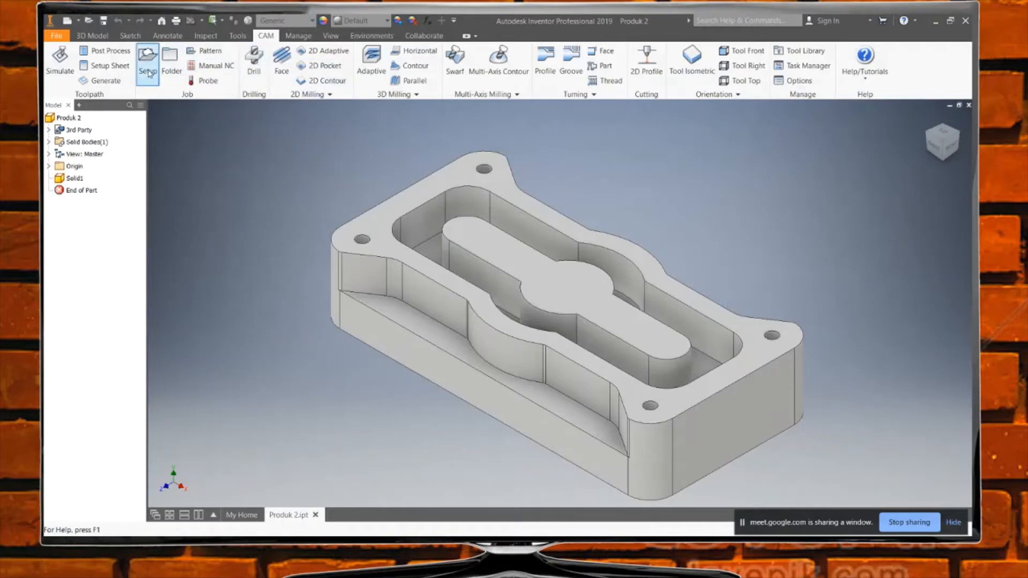
Create a milling setup for the part and set its work coordinate orientation to Select X & Y axes
left_click(149, 72)
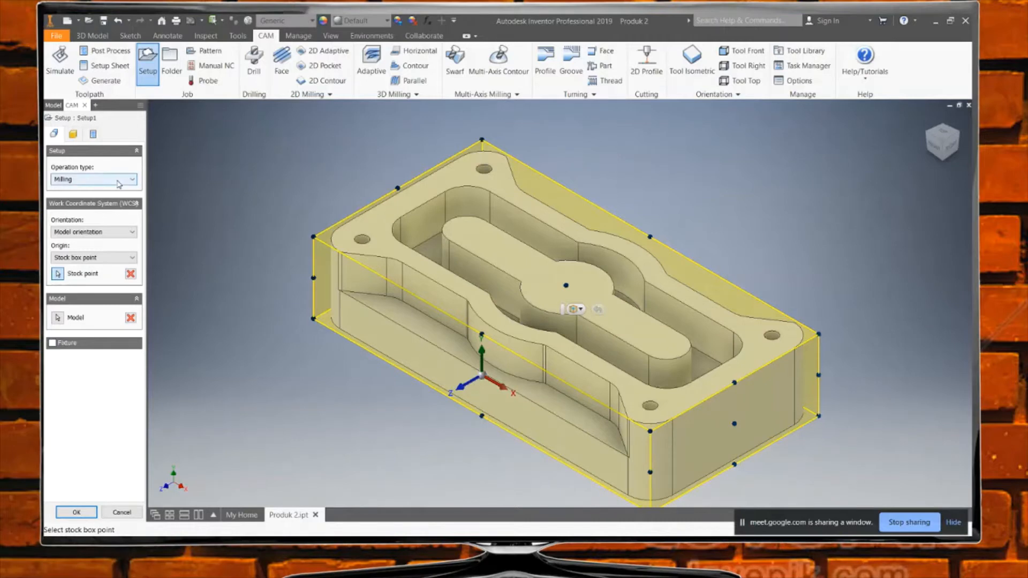
left_click(95, 234)
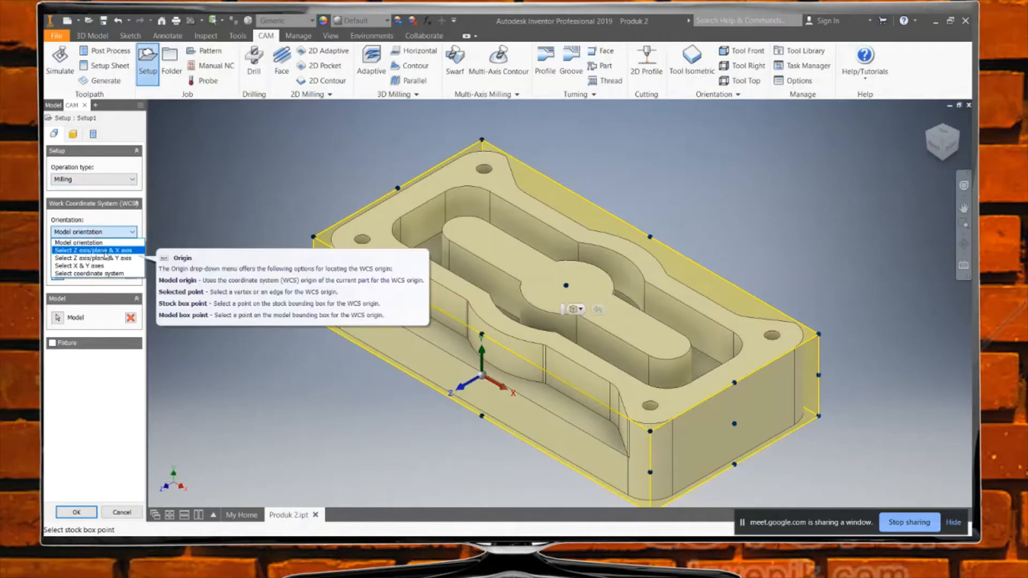
left_click(106, 265)
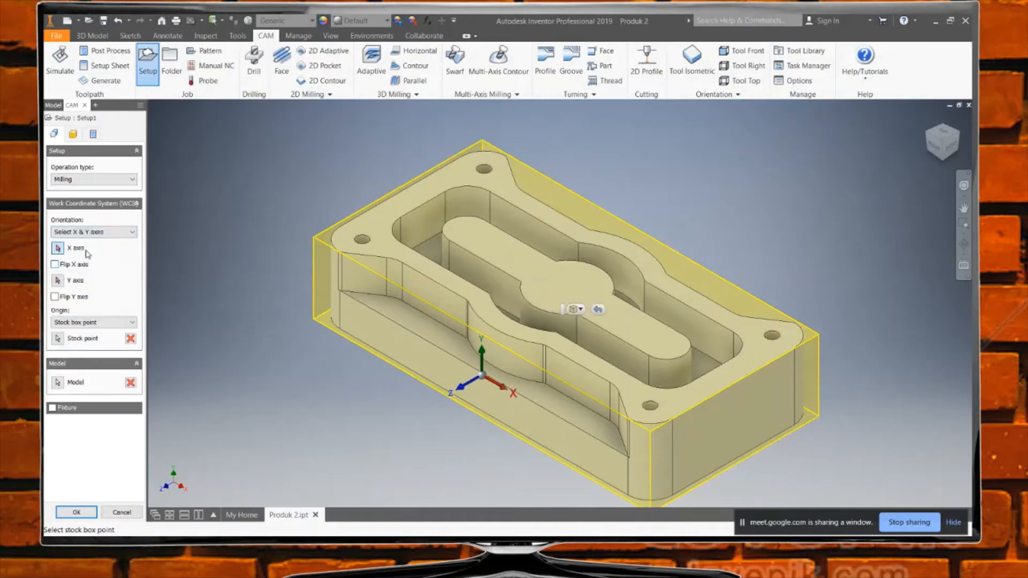
Assign the vertical edge at the block's front corner as the X axis and place the origin at the stock box's top centre point
left_click(60, 250)
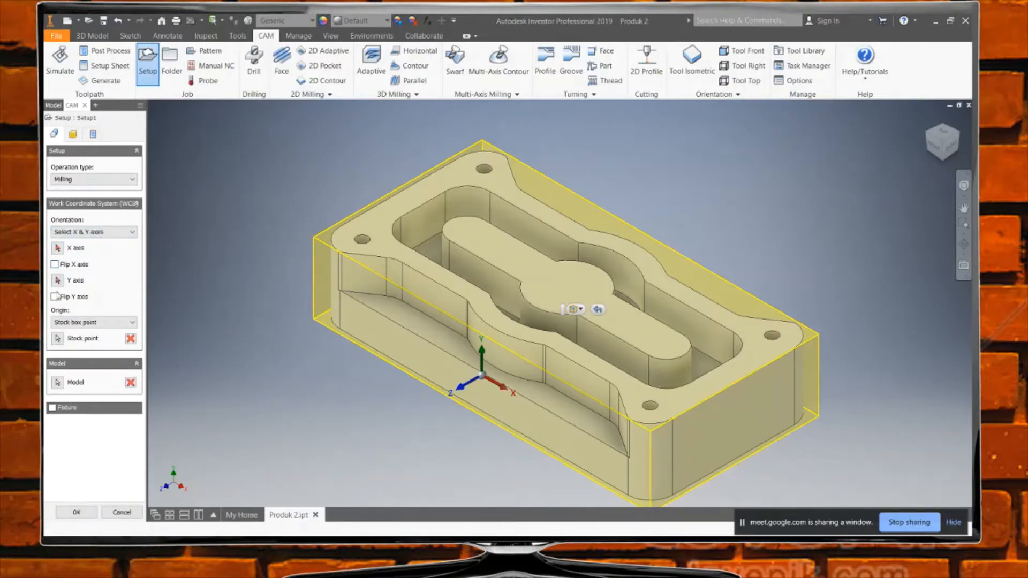
left_click(56, 246)
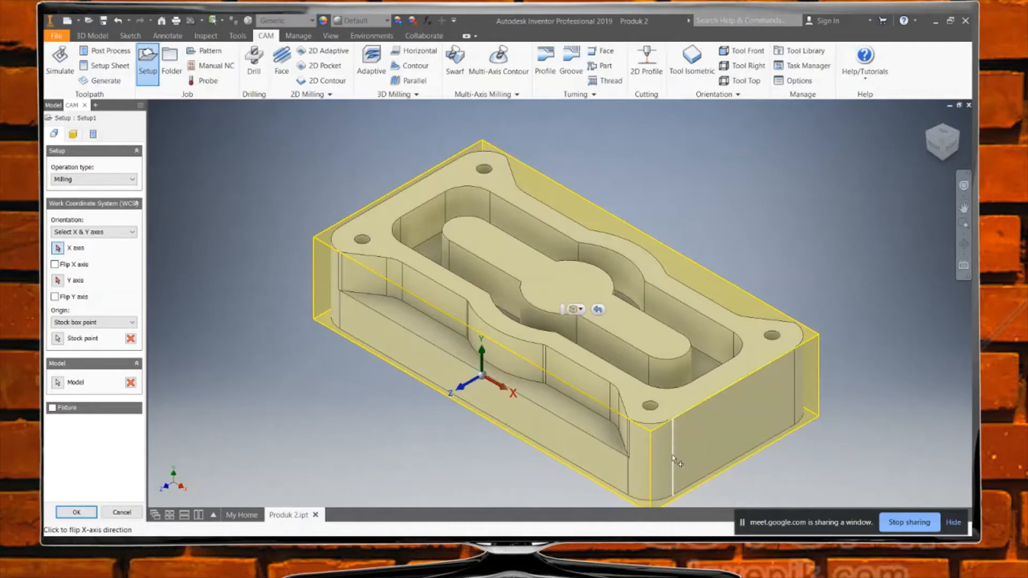
left_click(674, 459)
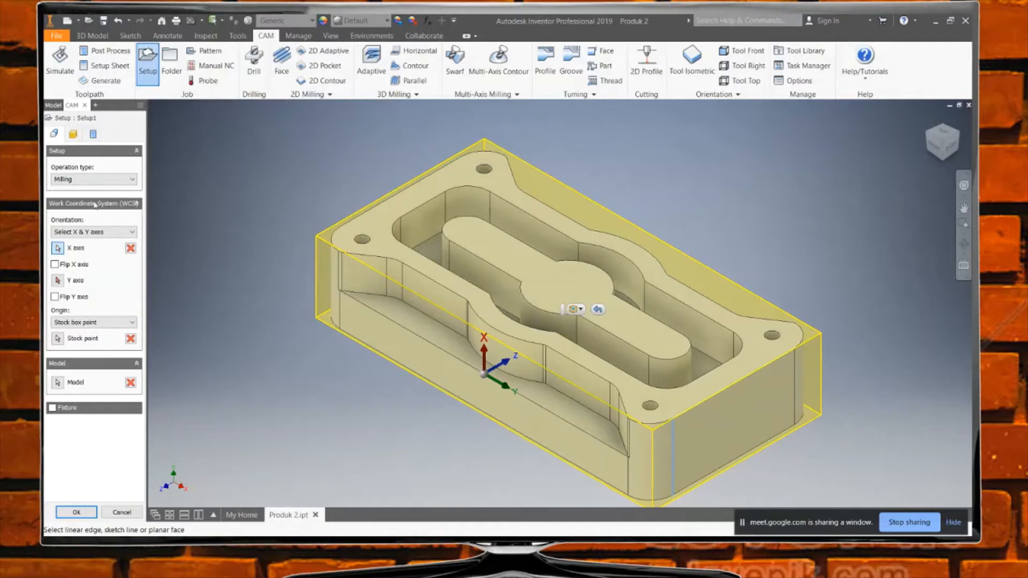
left_click(58, 339)
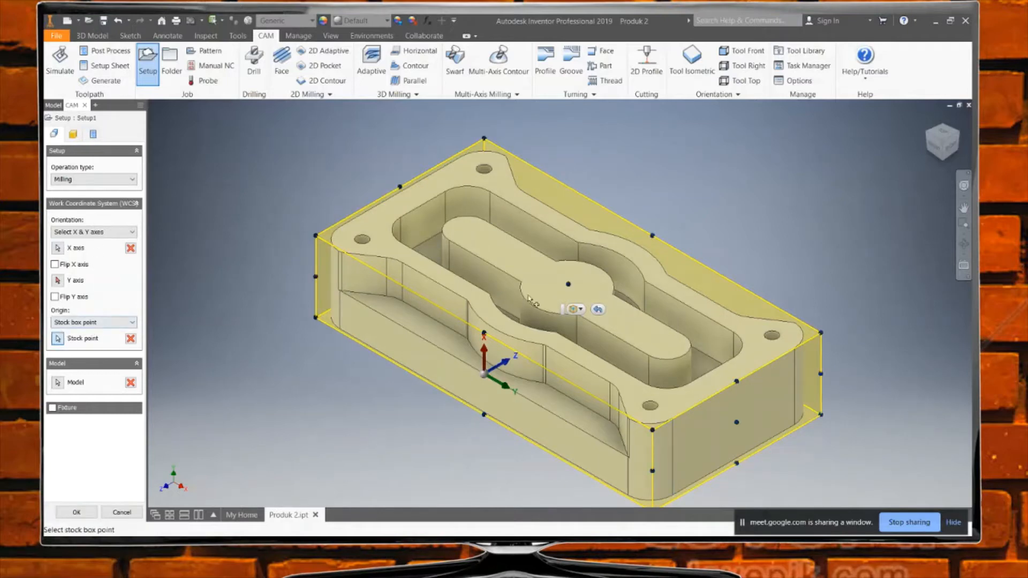
left_click(569, 284)
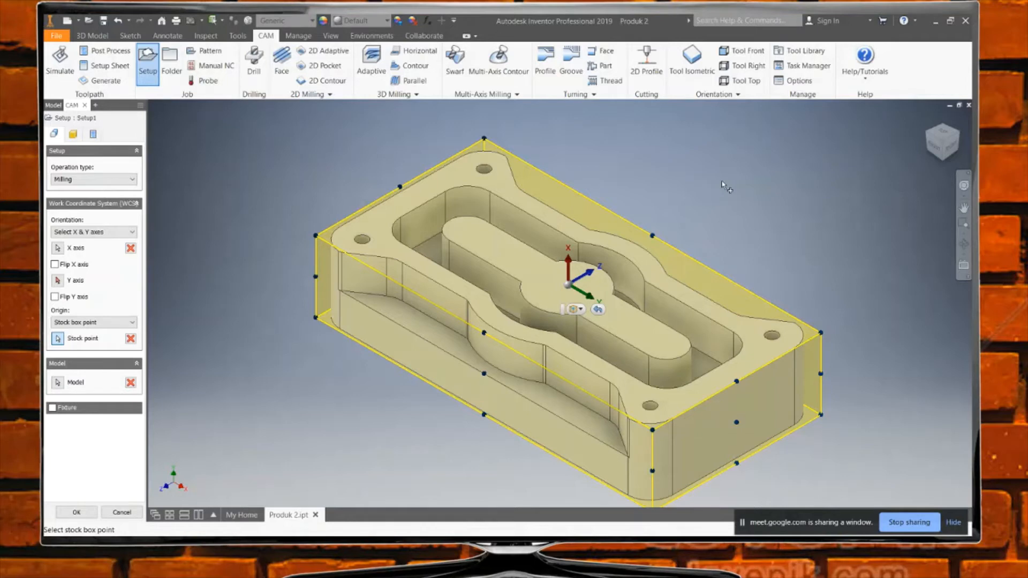
middle_click_drag(723, 182, 723, 182)
key("alt+Tab")
key("Tab")
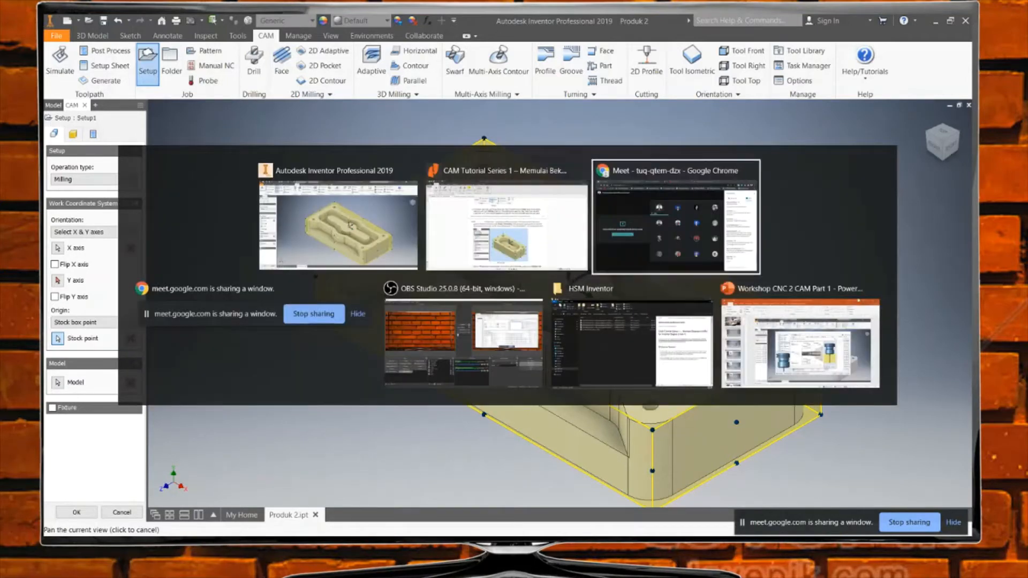
key("Escape")
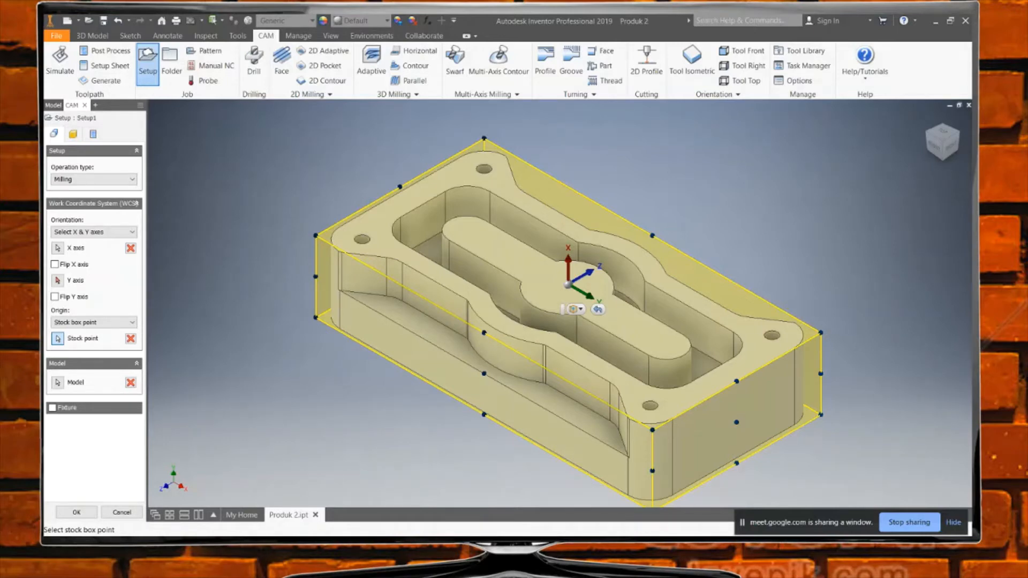
Switch to File Explorer, go to the CNC 2 folder and view the CNC machine image 10-0
key("alt+Tab")
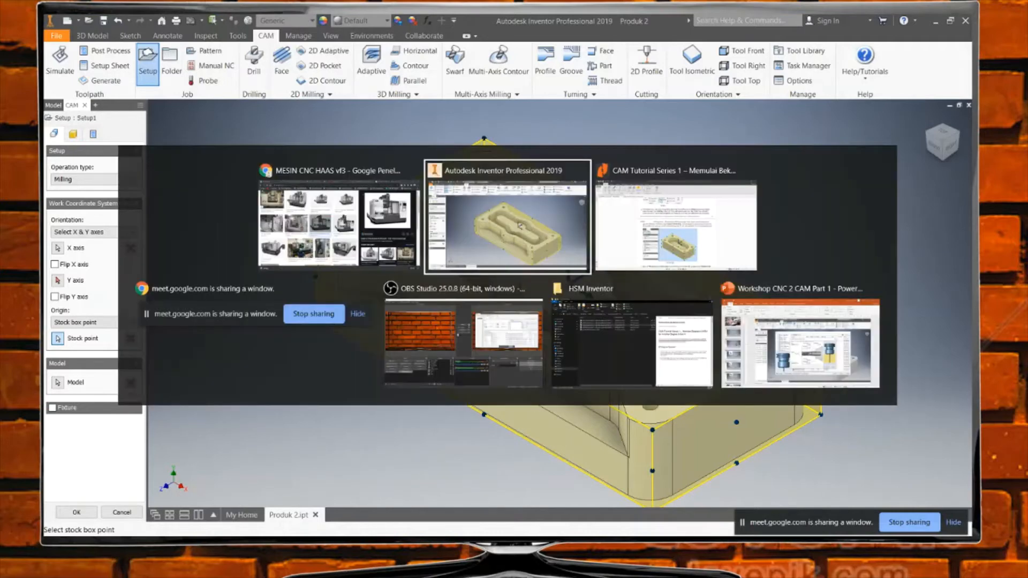
key("alt+Tab")
key("alt+Tab")
key("alt+Tab")
key("alt+Tab")
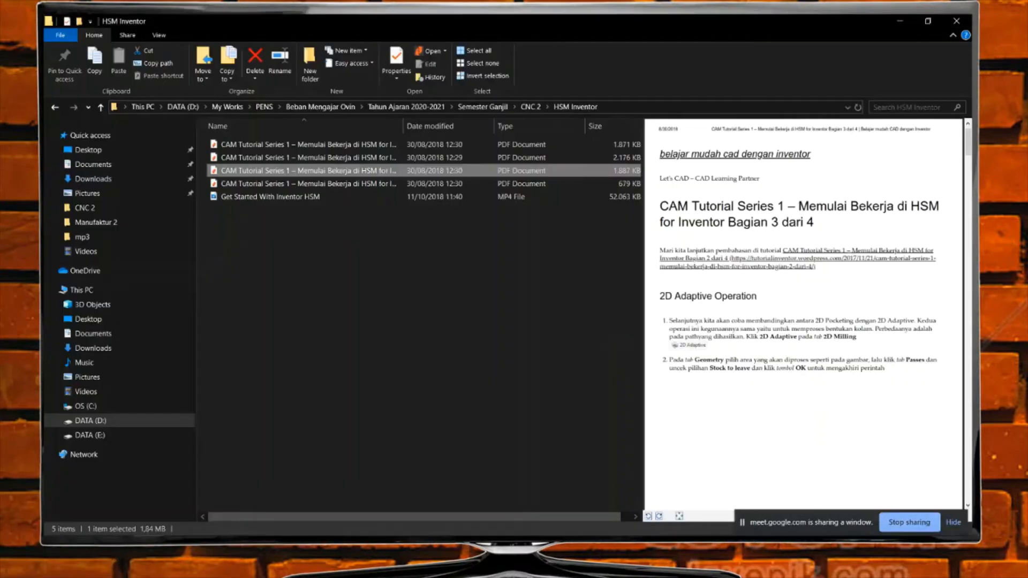
left_click(530, 108)
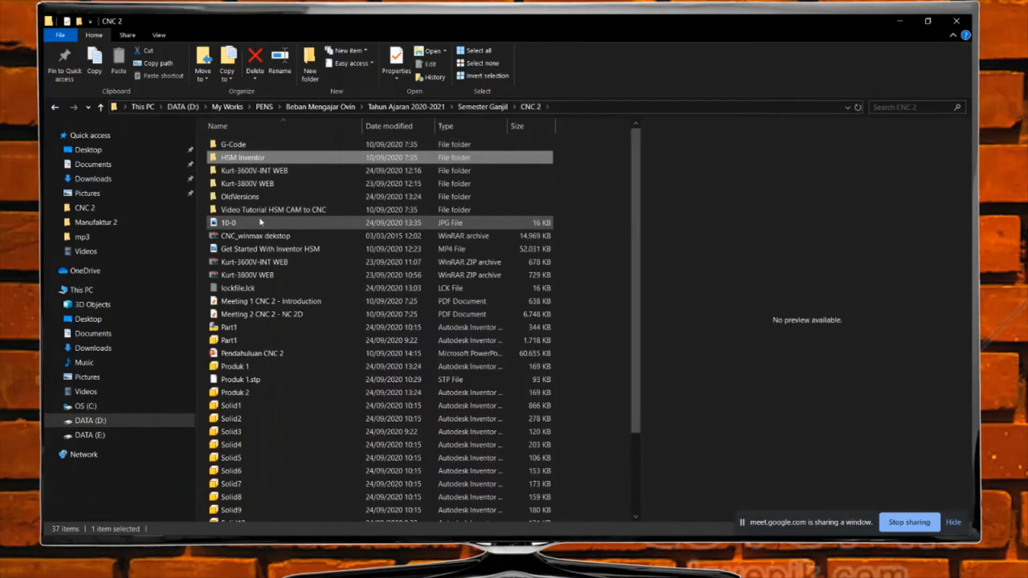
double_click(231, 224)
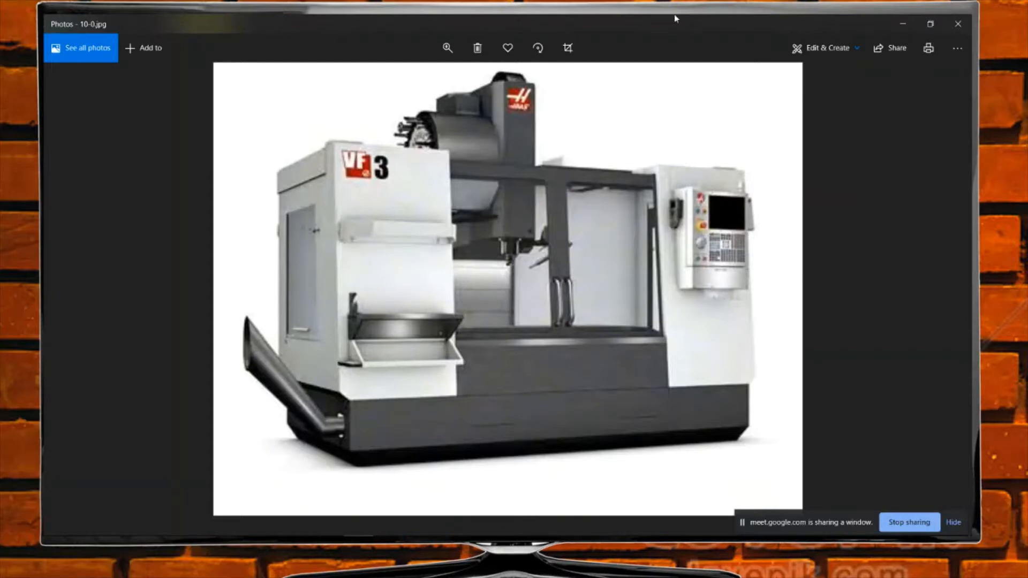
Dismiss the screen-sharing notice and minimize the photo and File Explorer windows to return to Inventor
left_click(910, 523)
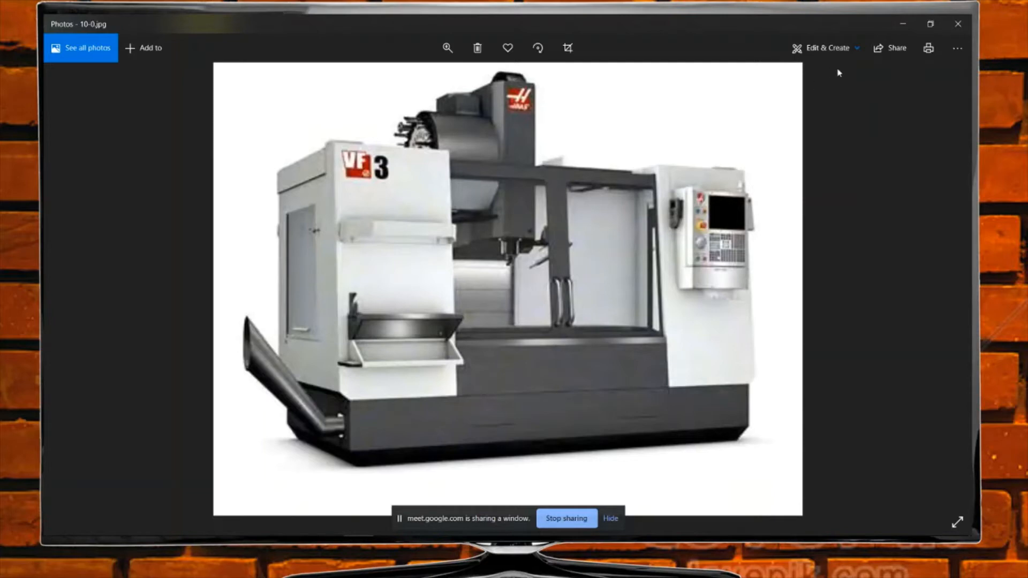
left_click(576, 518)
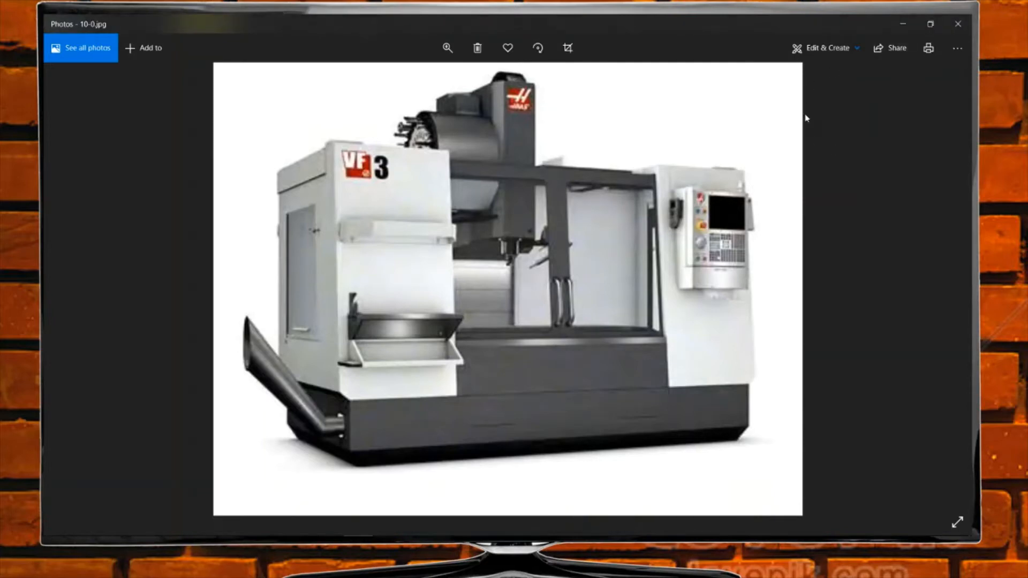
left_click(911, 20)
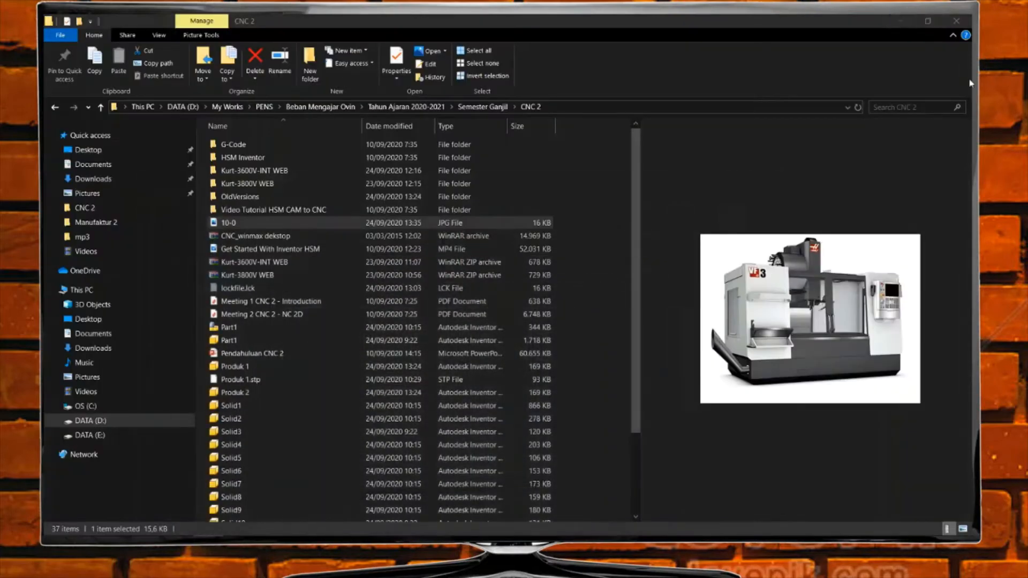
left_click(904, 22)
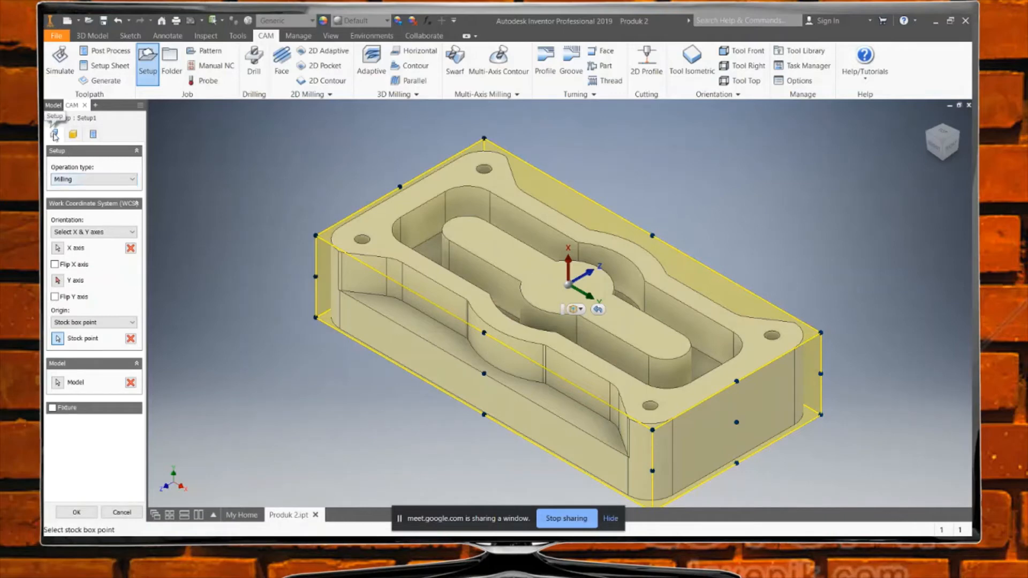
Review the available operation types for the setup and choose Milling
left_click(90, 180)
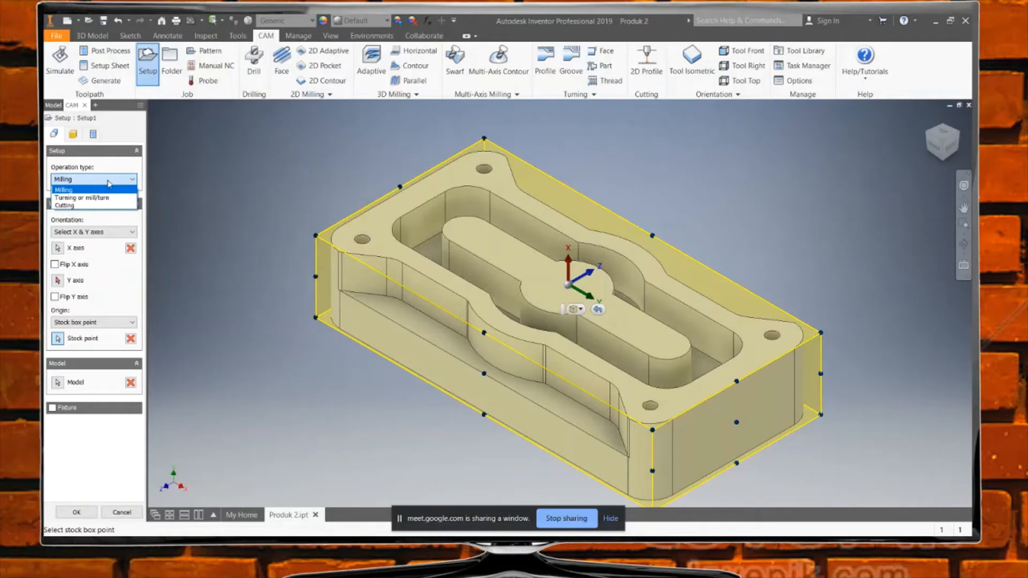
left_click(109, 182)
left_click(108, 182)
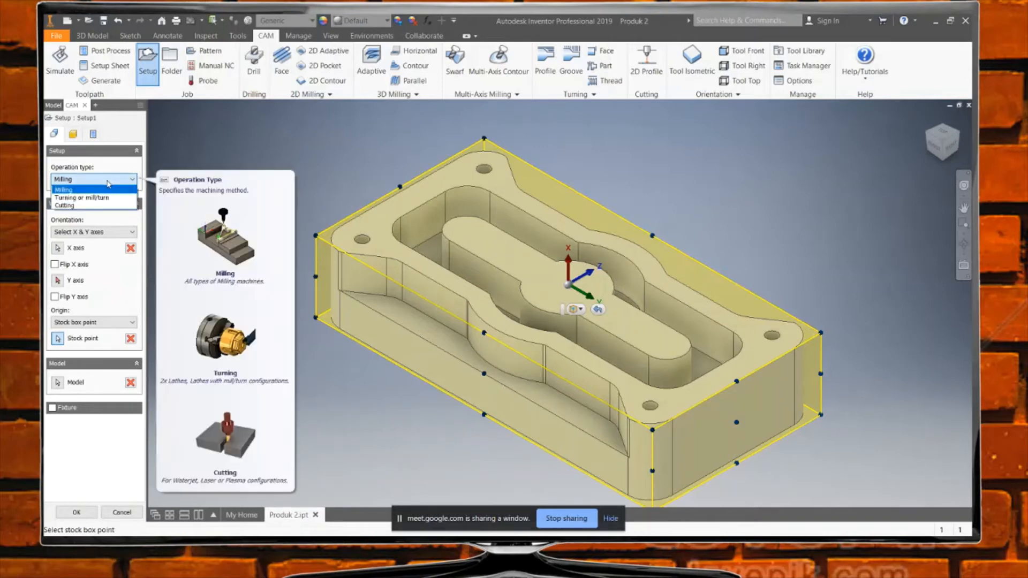
left_click(81, 190)
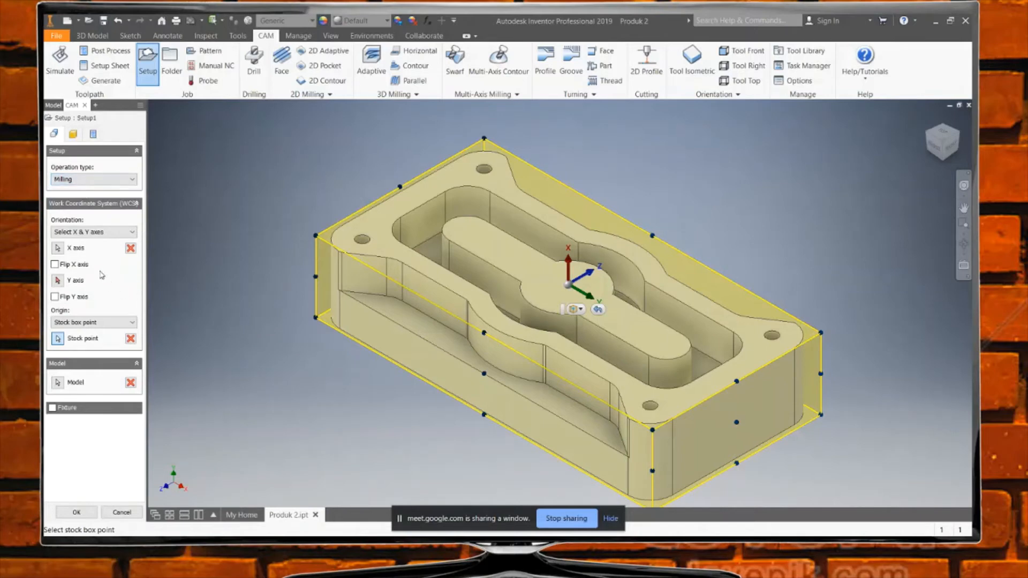
Try Model orientation for the work coordinate system, and switch back to Select X & Y axes
left_click(99, 232)
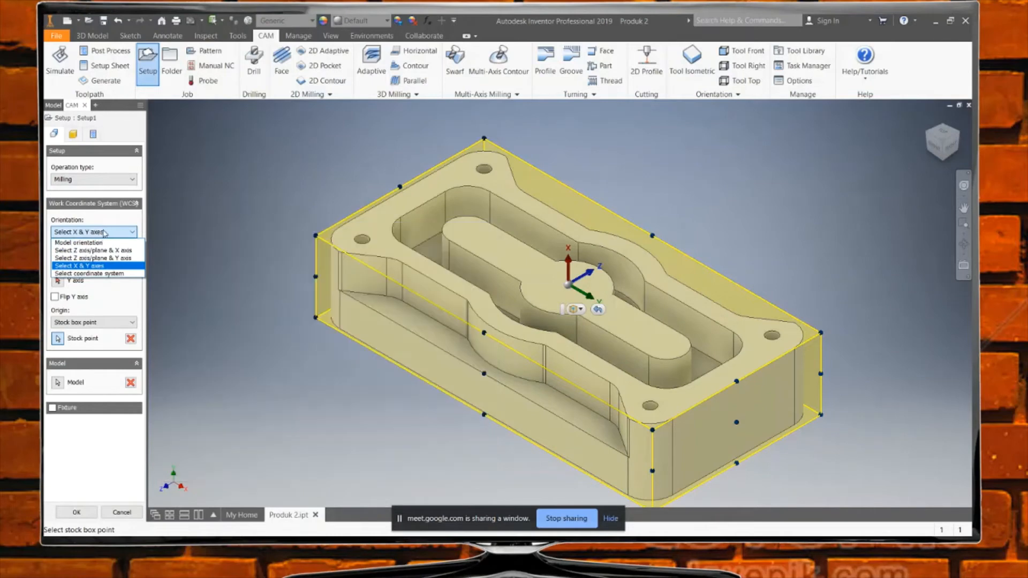
left_click(103, 243)
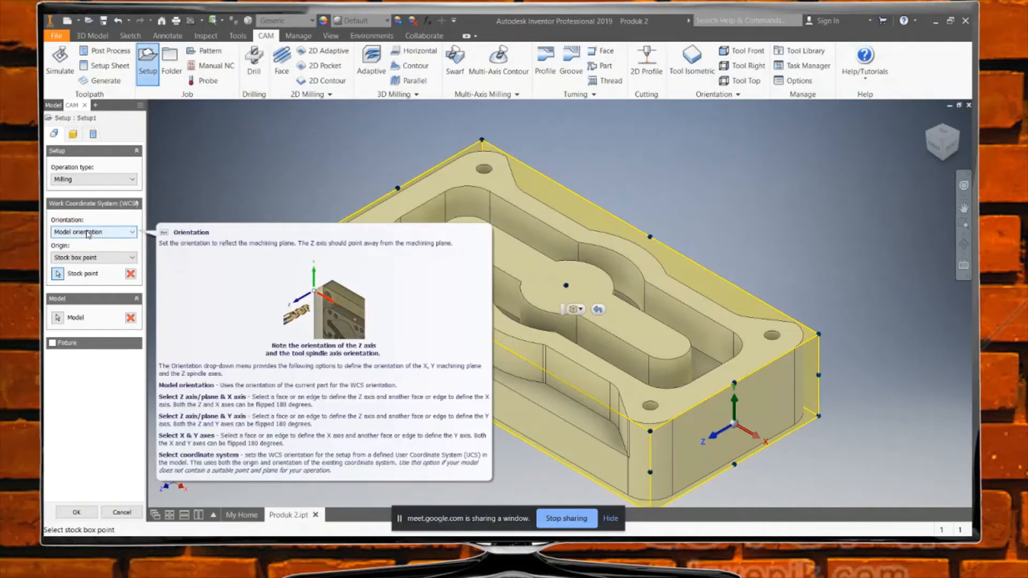
left_click(88, 234)
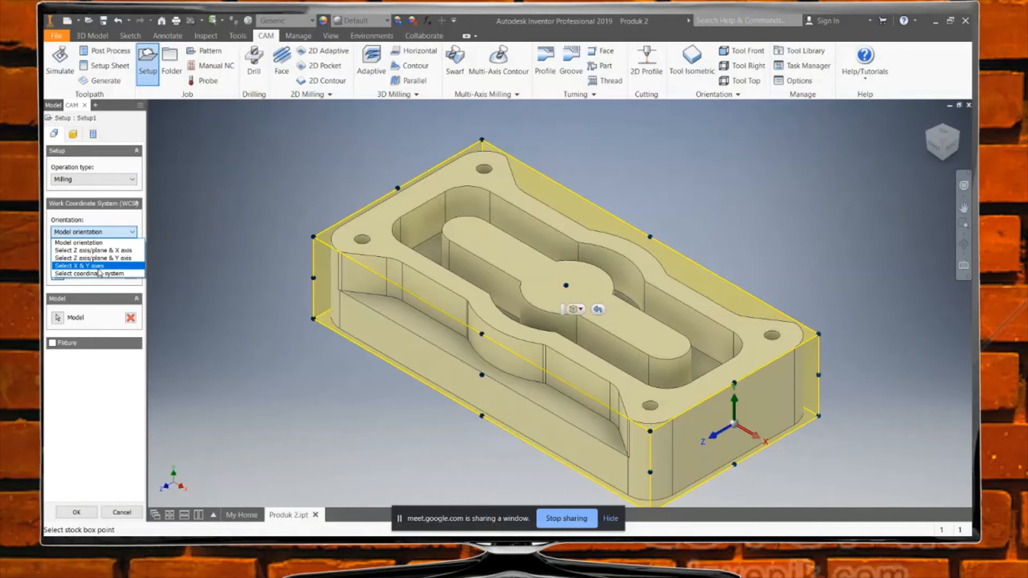
left_click(98, 268)
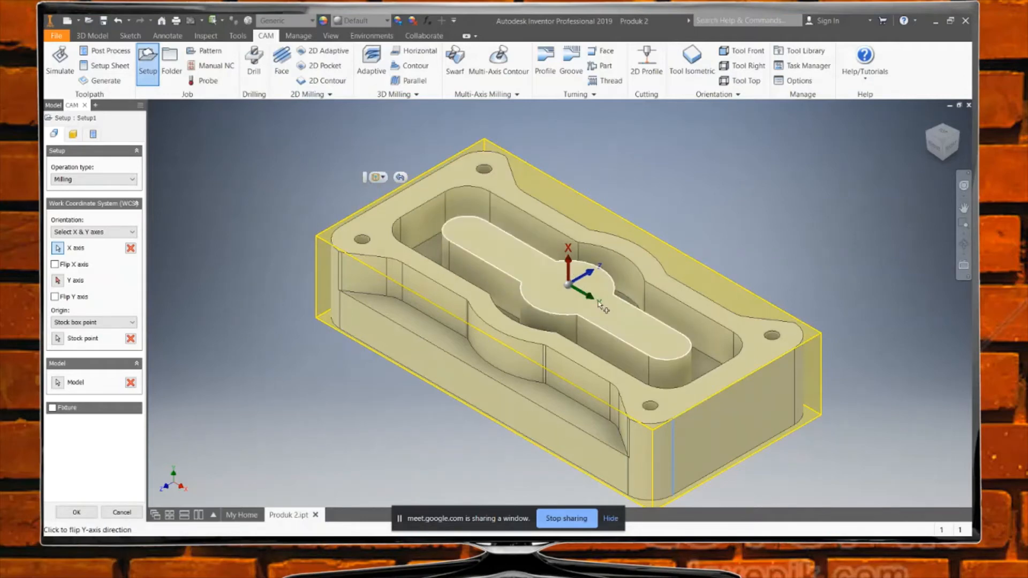
Align the X axis with the long straight inner edge of the pocket and flip its direction
left_click(58, 249)
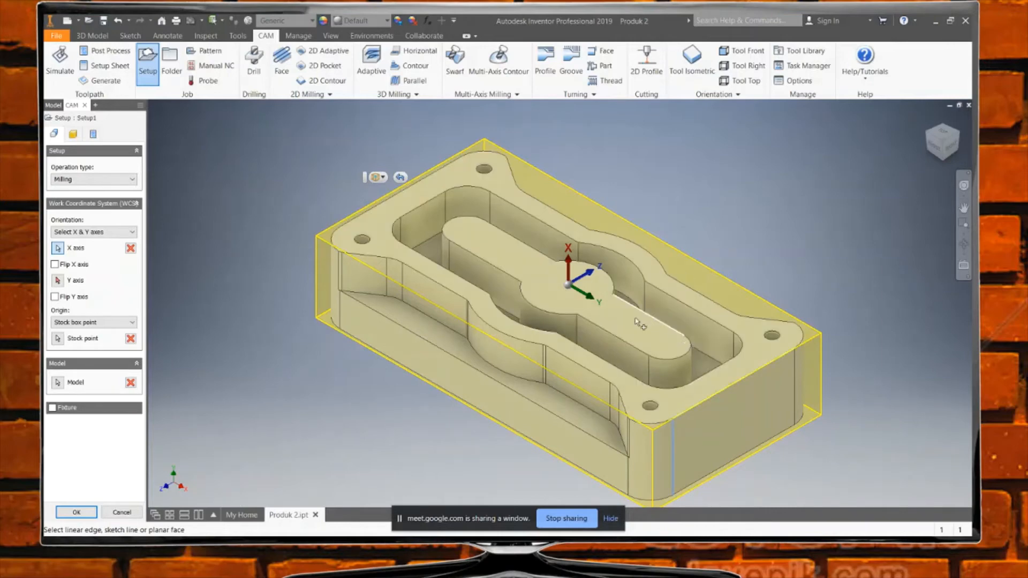
left_click(593, 358)
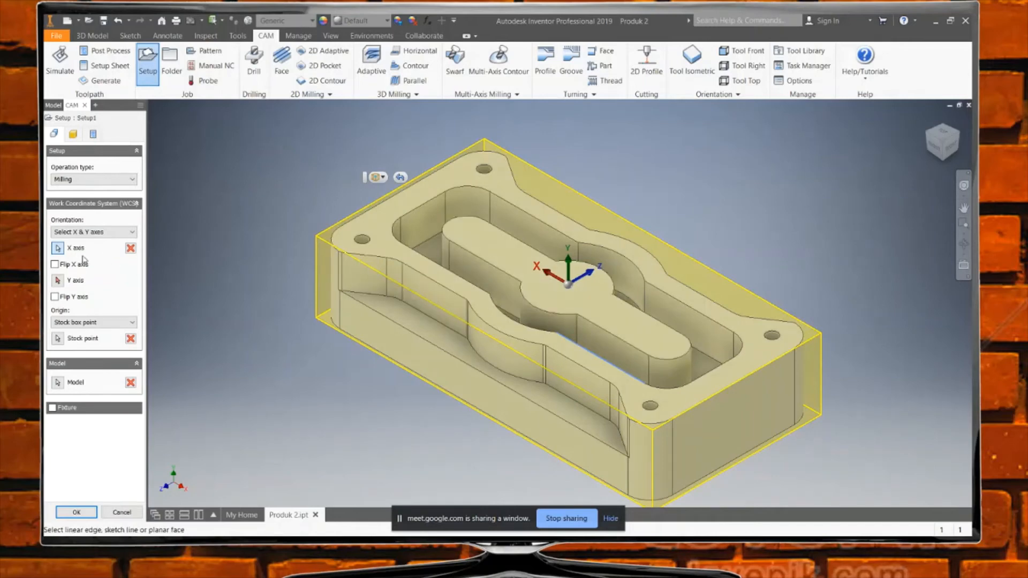
left_click(55, 264)
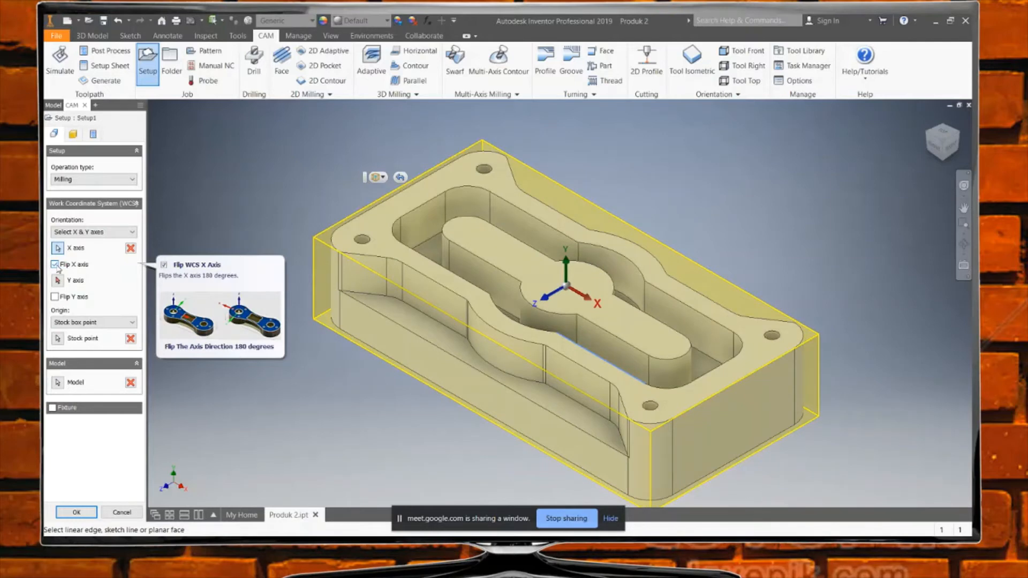
left_click(56, 265)
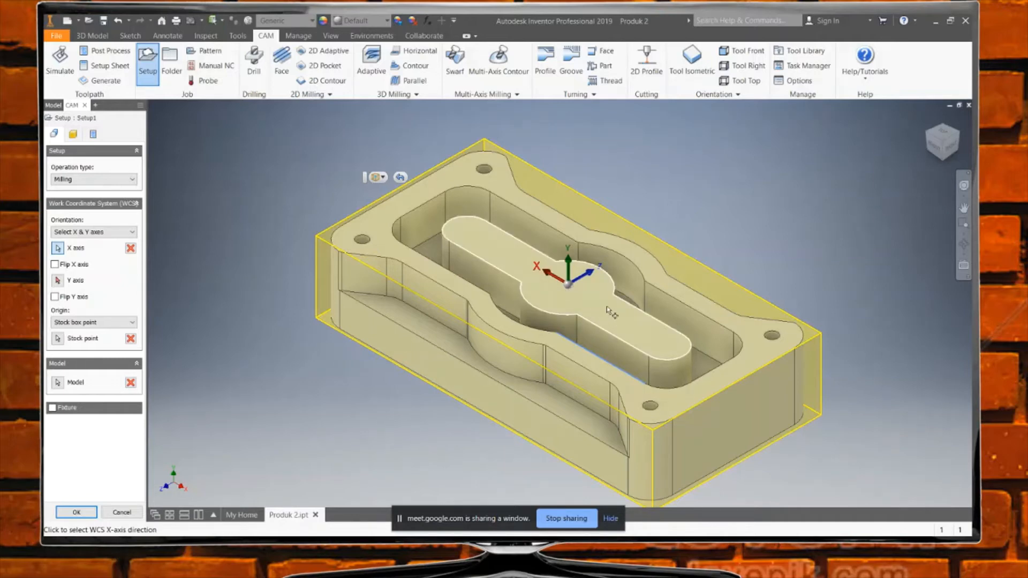
left_click(936, 150)
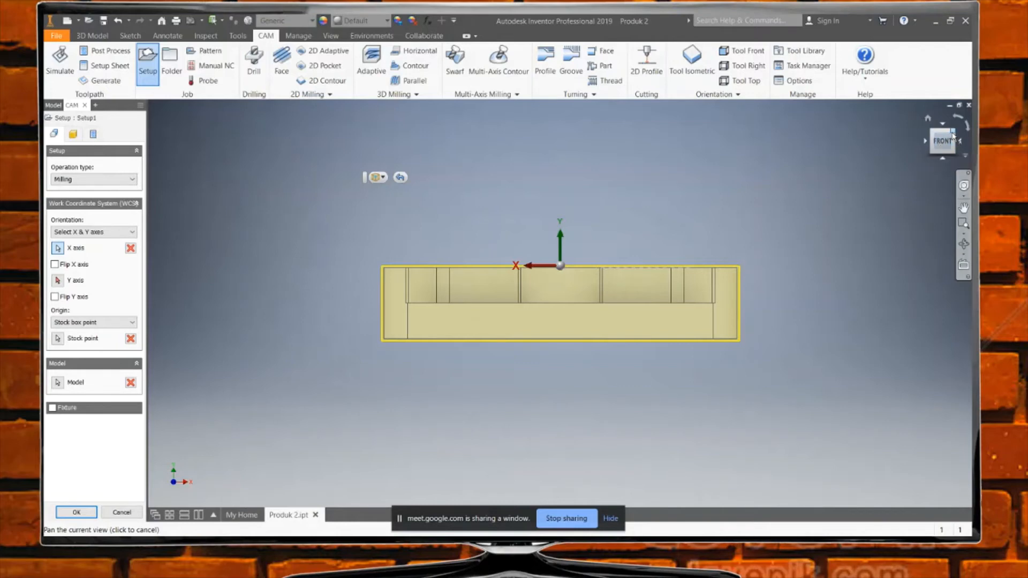
left_click(953, 135)
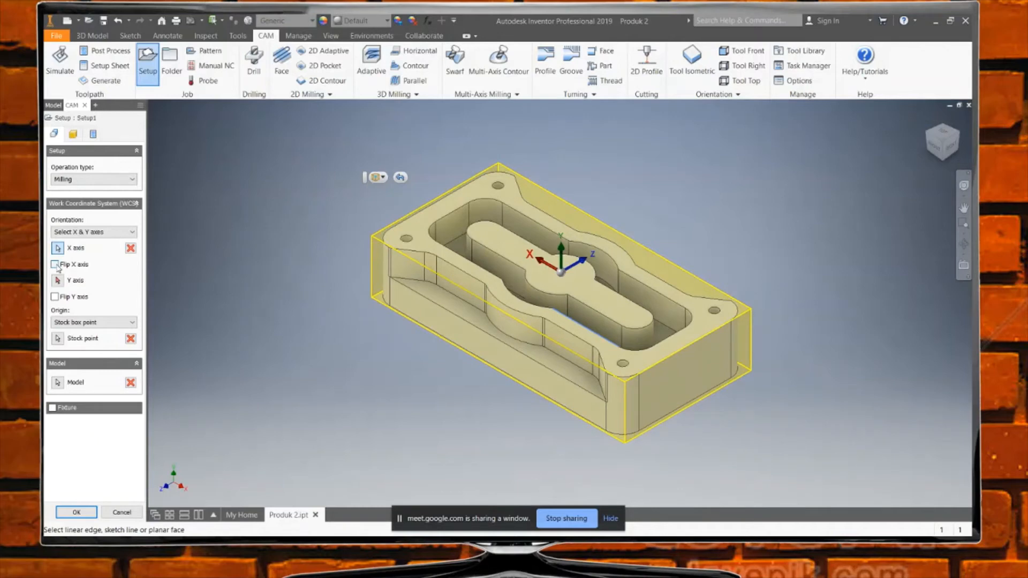
left_click(55, 264)
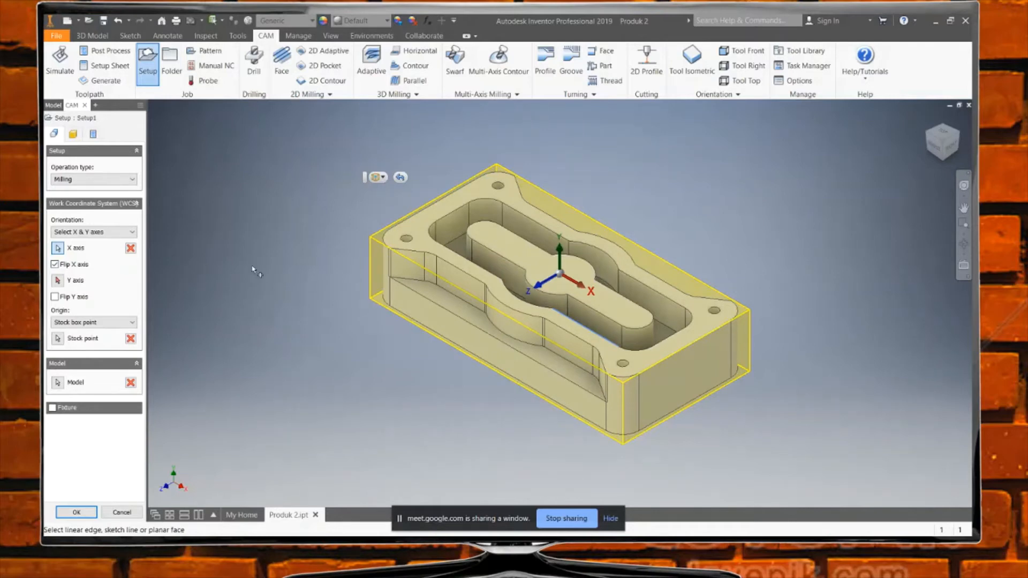
Align the Y axis with the pocket's short inner end edge and flip its direction so Z points upward
left_click(57, 280)
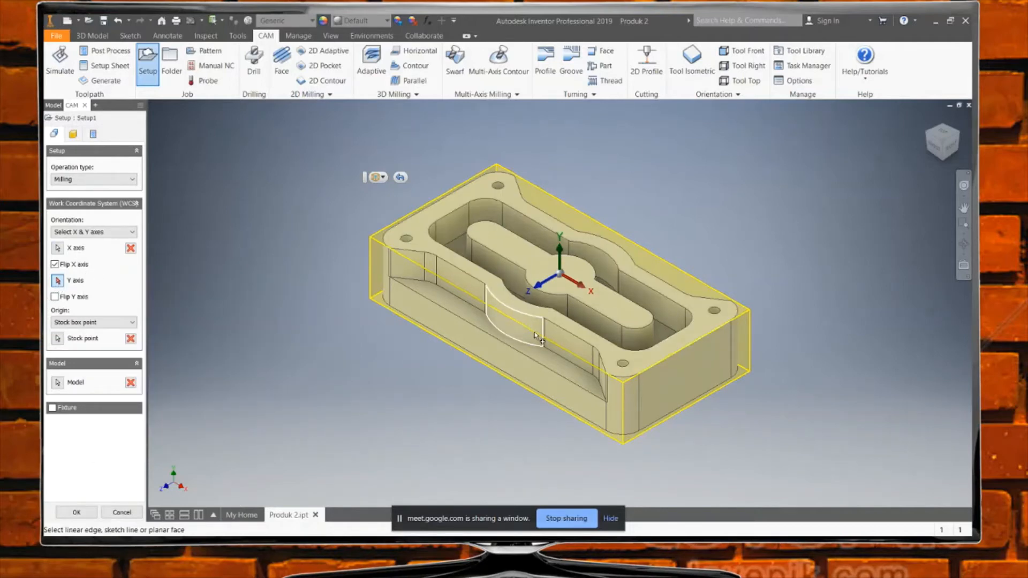
left_click(675, 343)
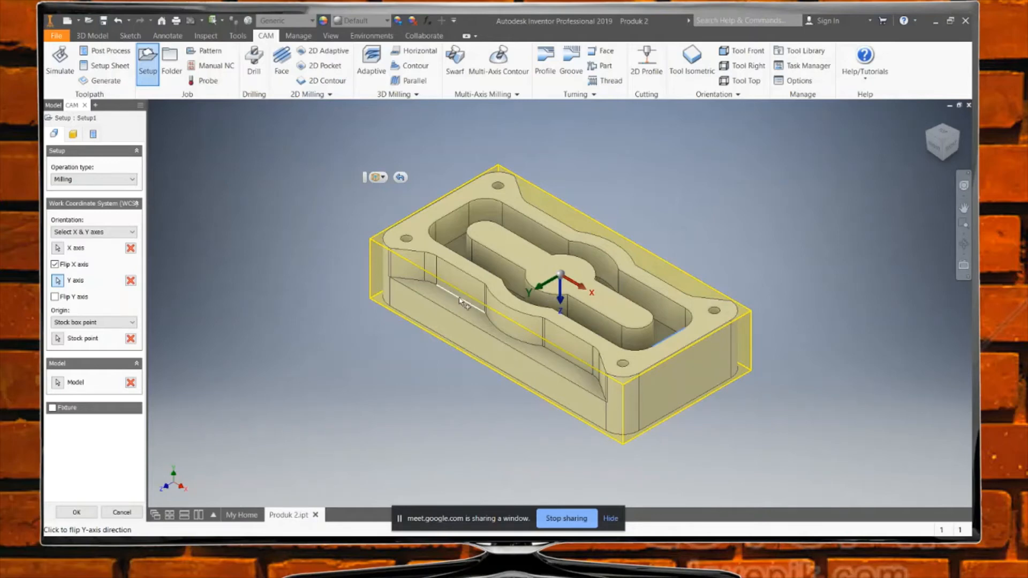
left_click(55, 297)
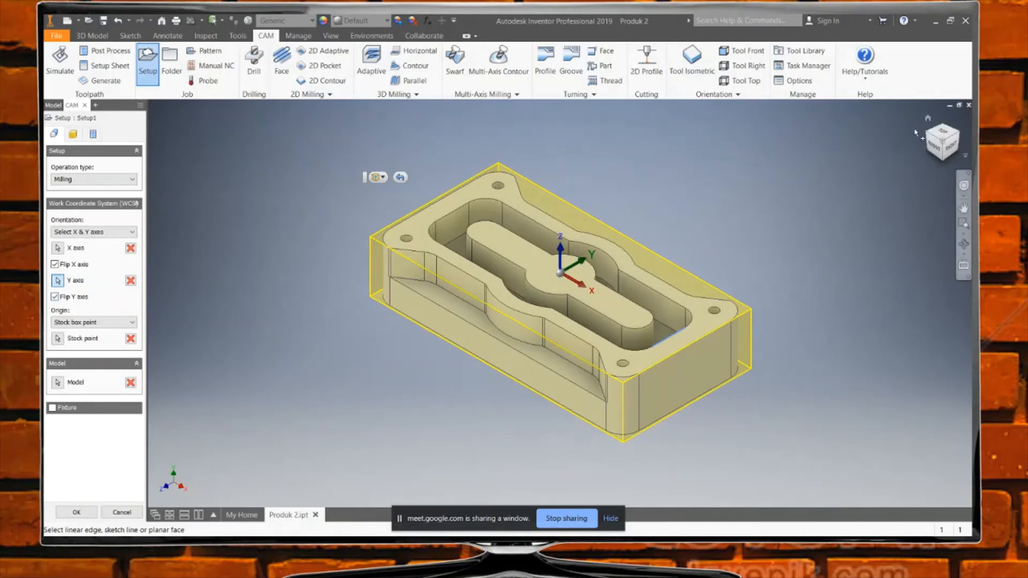
Examine the work coordinate system's axis directions on the part from the front, top and isometric views
left_click(934, 151)
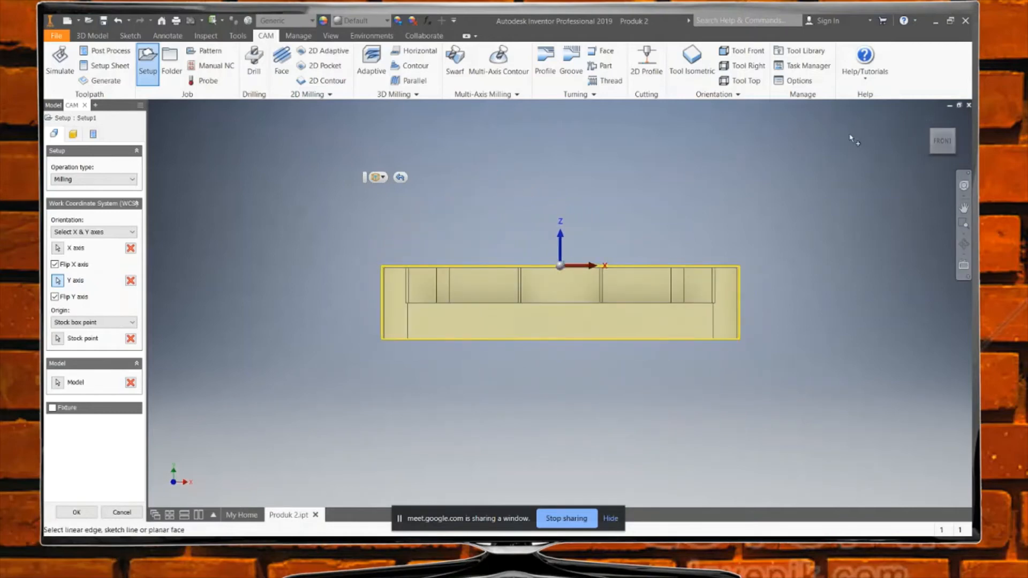
left_click(944, 127)
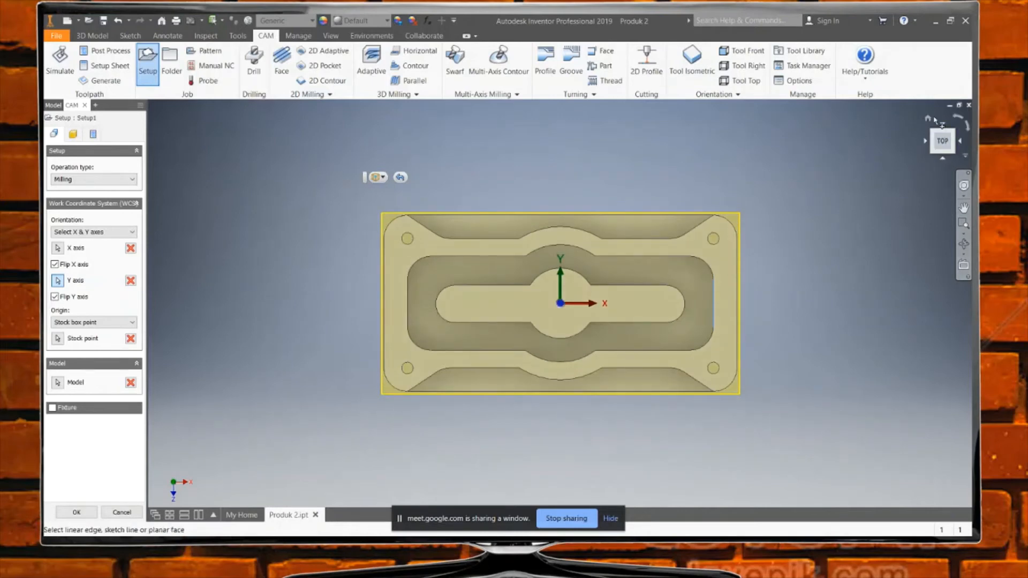
left_click(952, 152)
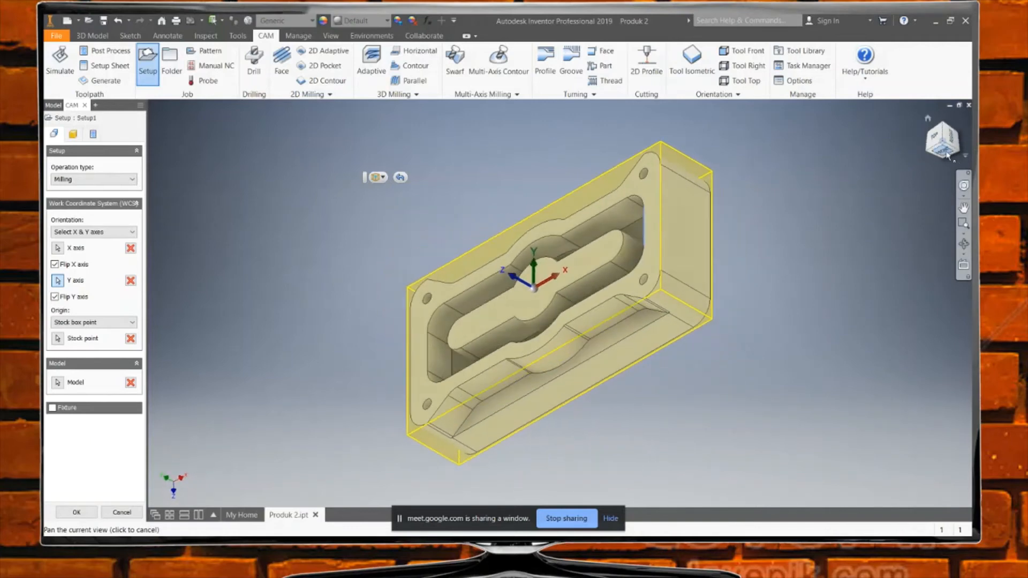
left_click(943, 155)
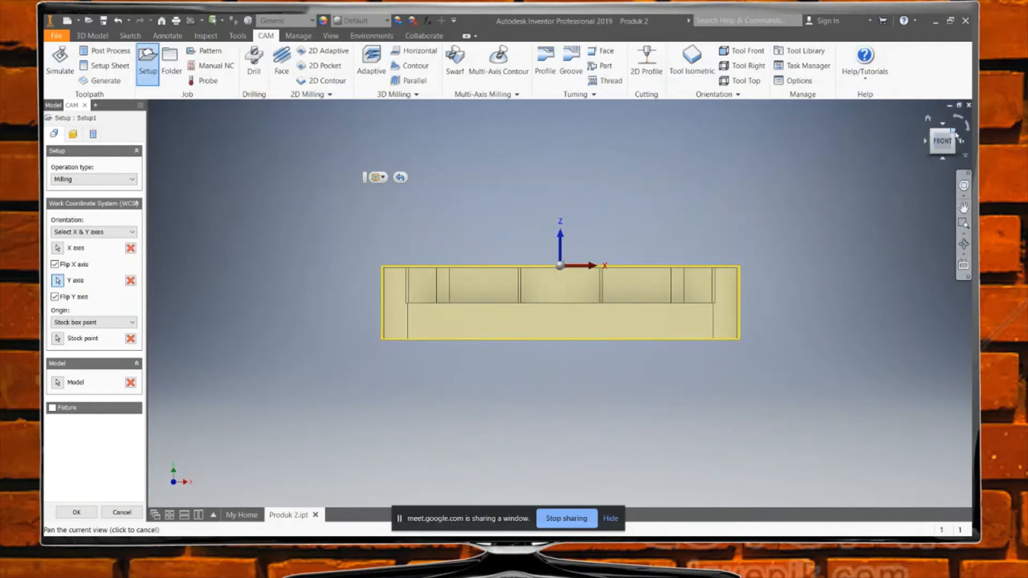
left_click(954, 130)
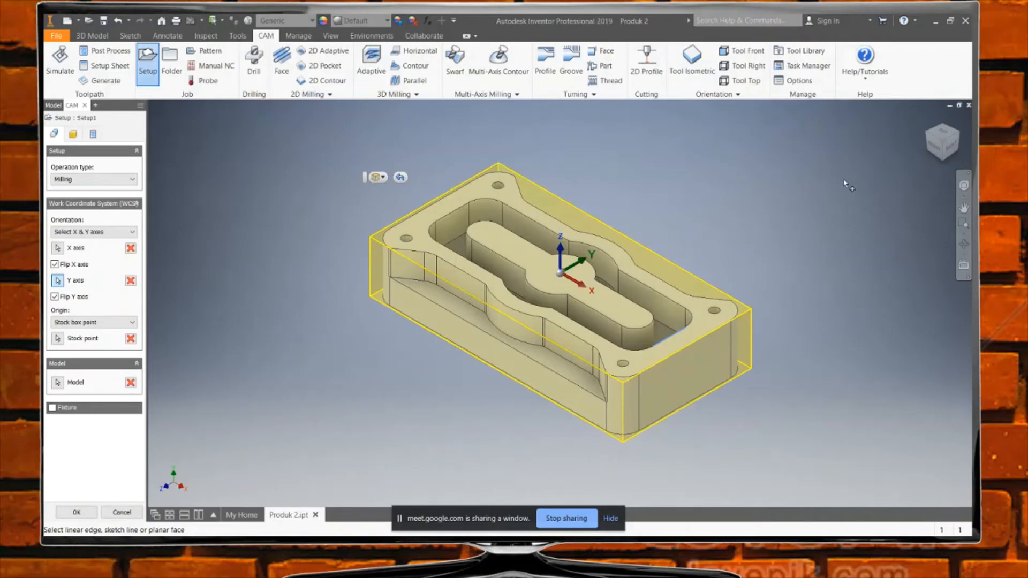
Check the setup's operation type and open its stock settings
left_click(103, 178)
left_click(103, 179)
left_click(74, 135)
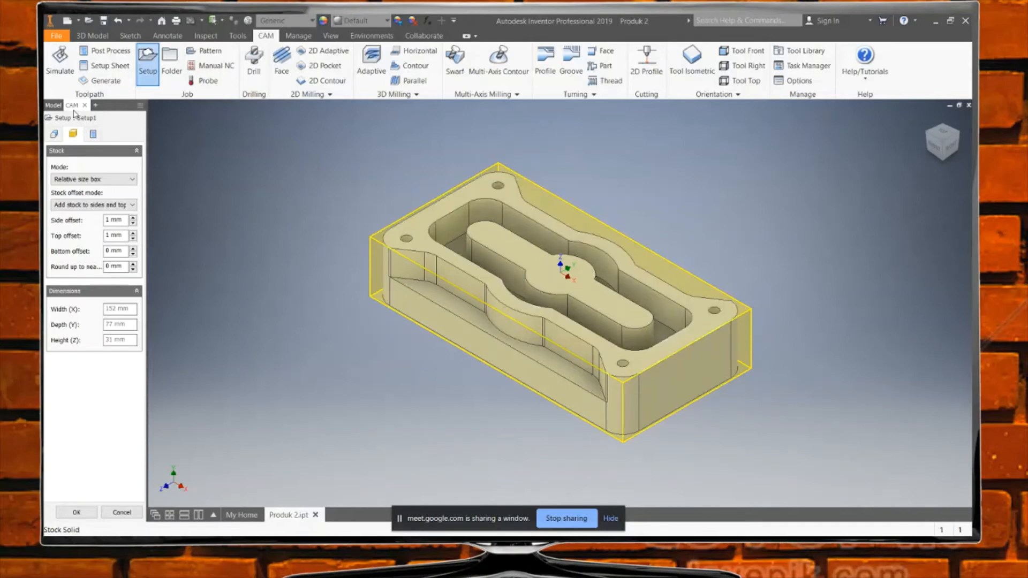
Start a dimension annotation in the part's top view and choose ISO as the active annotation standard
left_click(53, 106)
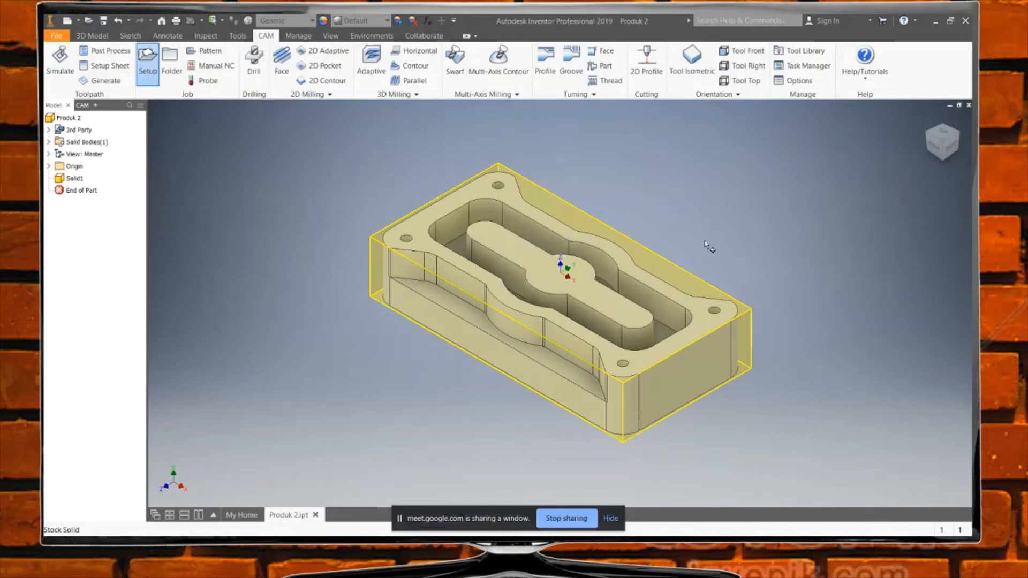
left_click(939, 136)
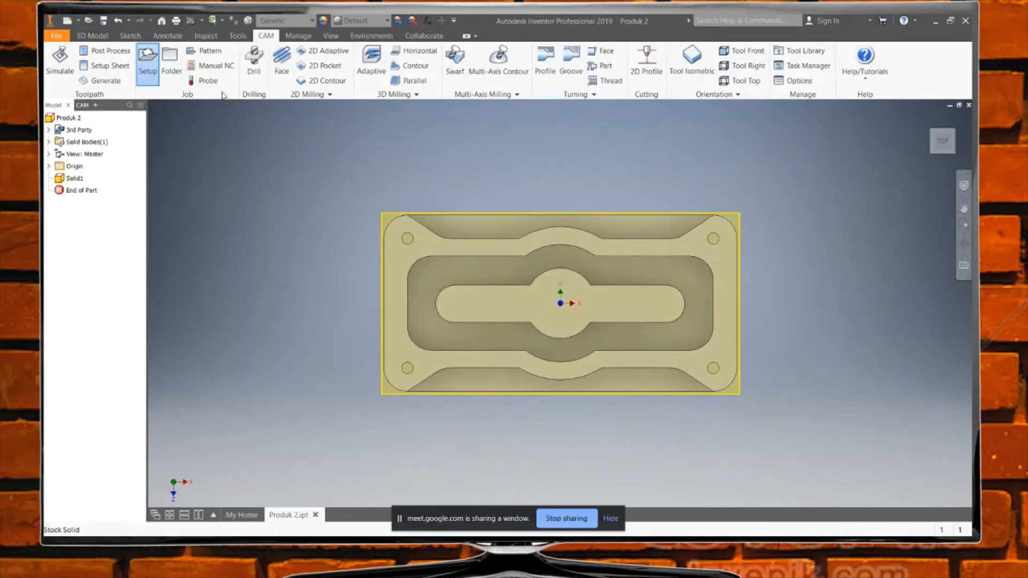
left_click(155, 36)
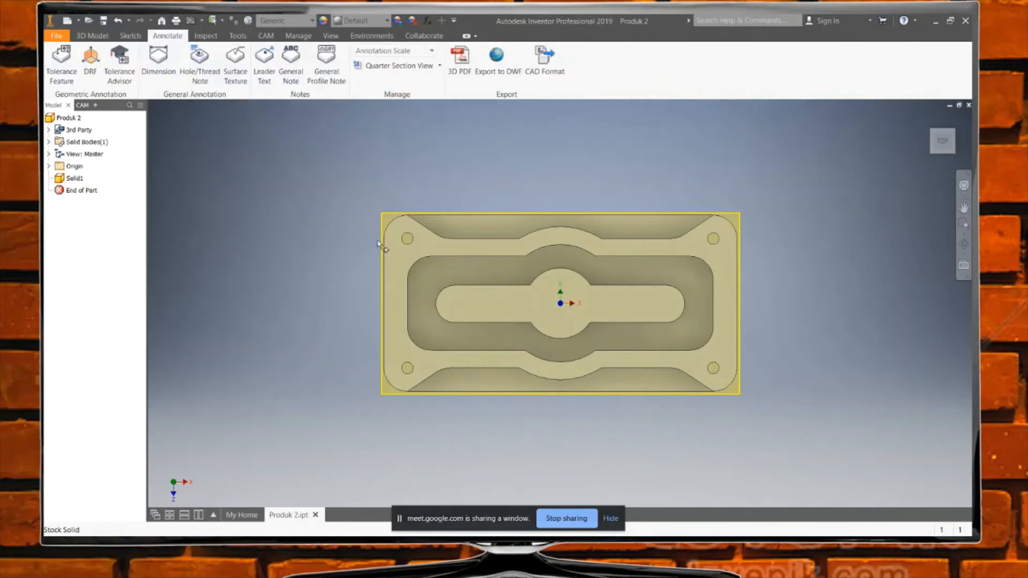
left_click(158, 59)
left_click(452, 291)
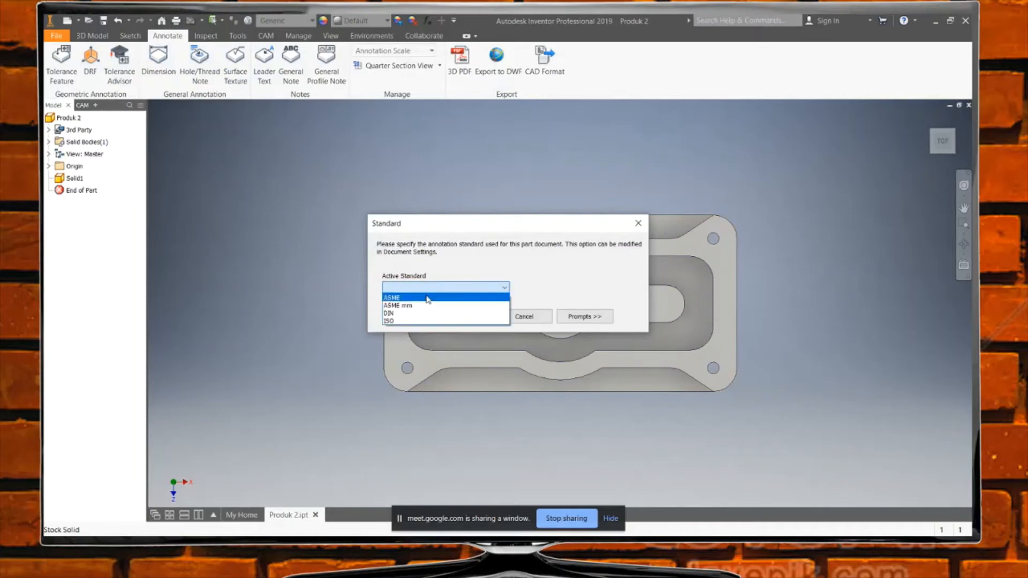
left_click(409, 319)
left_click(453, 319)
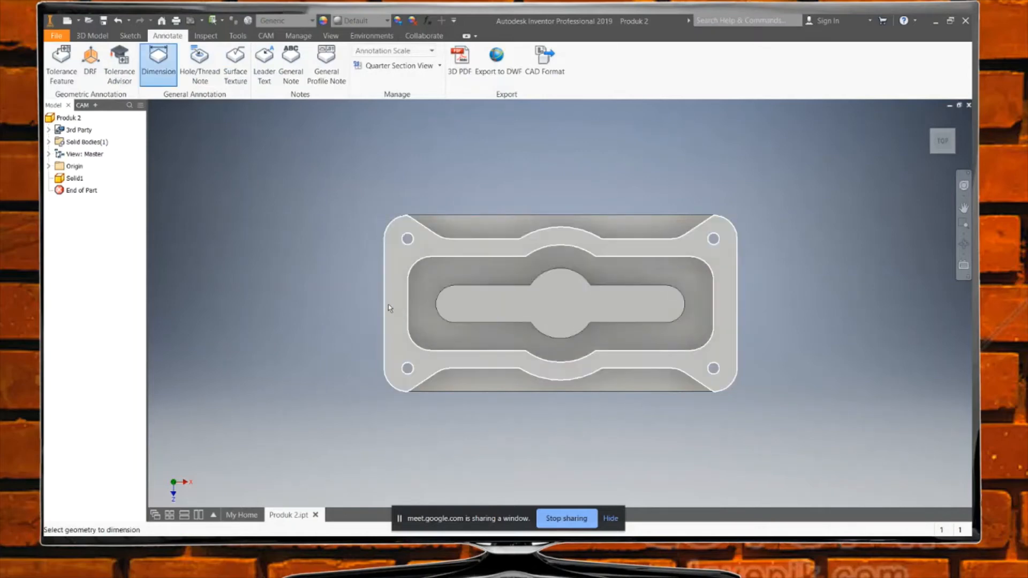
Dimension the part's overall length between its two short outer edges, placing the annotation above the part
left_click(384, 304)
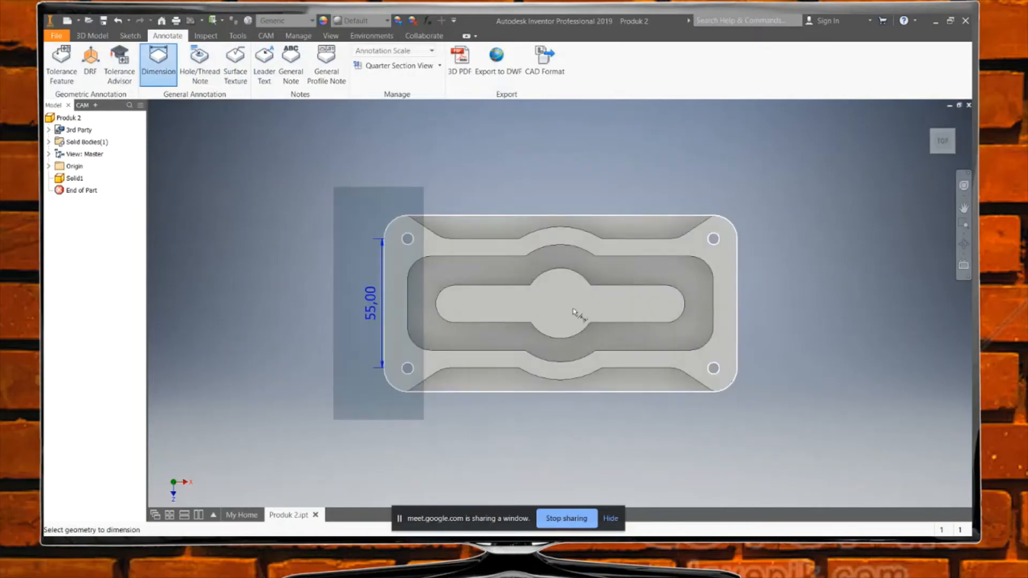
left_click(737, 312)
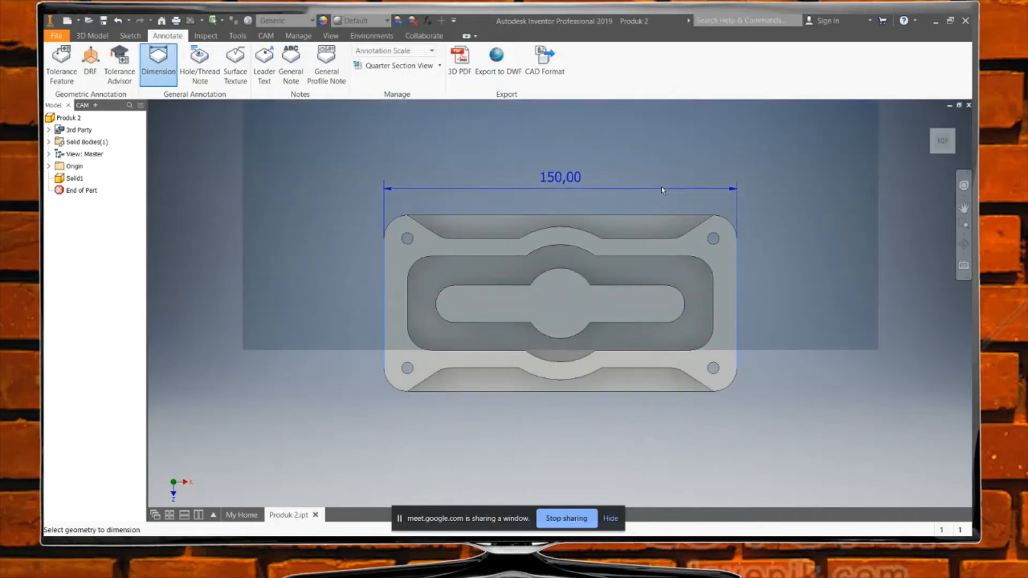
left_click(588, 183)
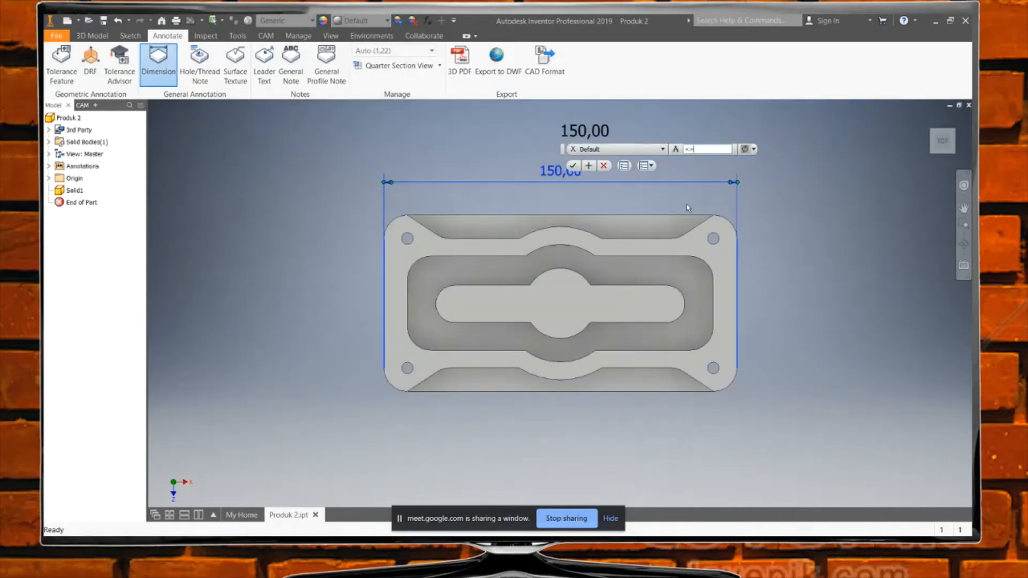
left_click(573, 166)
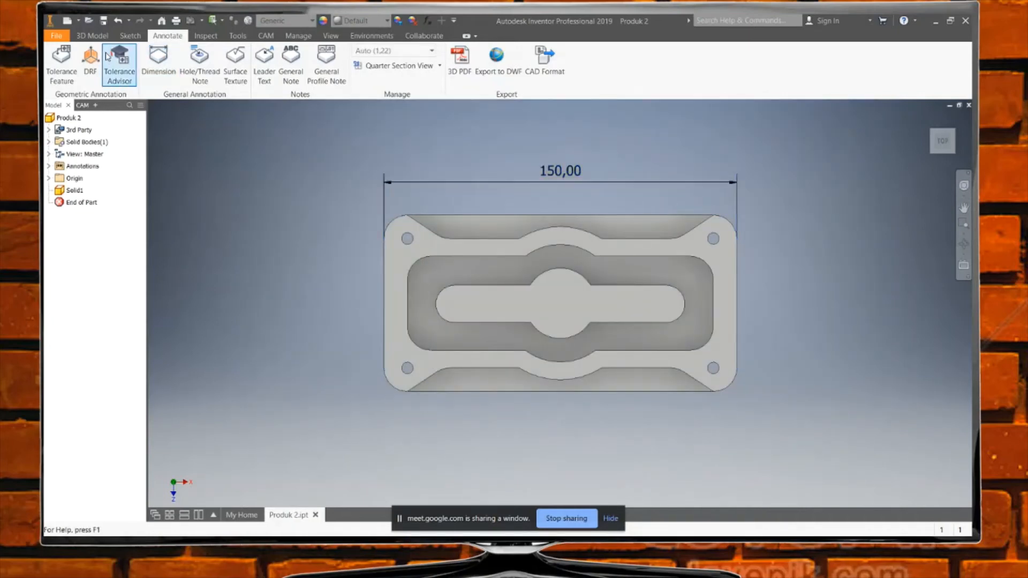
Dimension the part's overall width between its two long outer edges, placing the annotation beside the short end
left_click(626, 216)
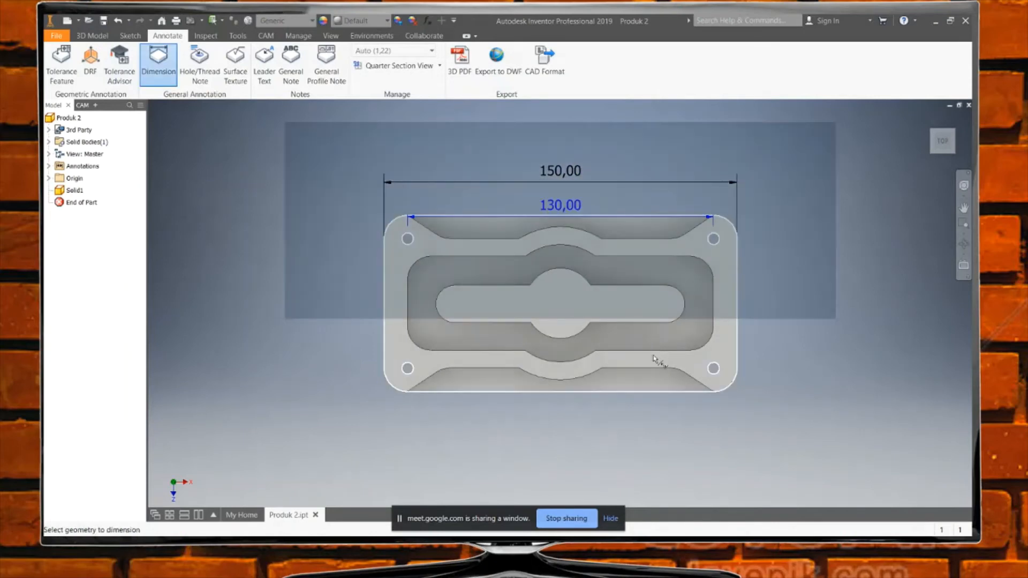
left_click(649, 392)
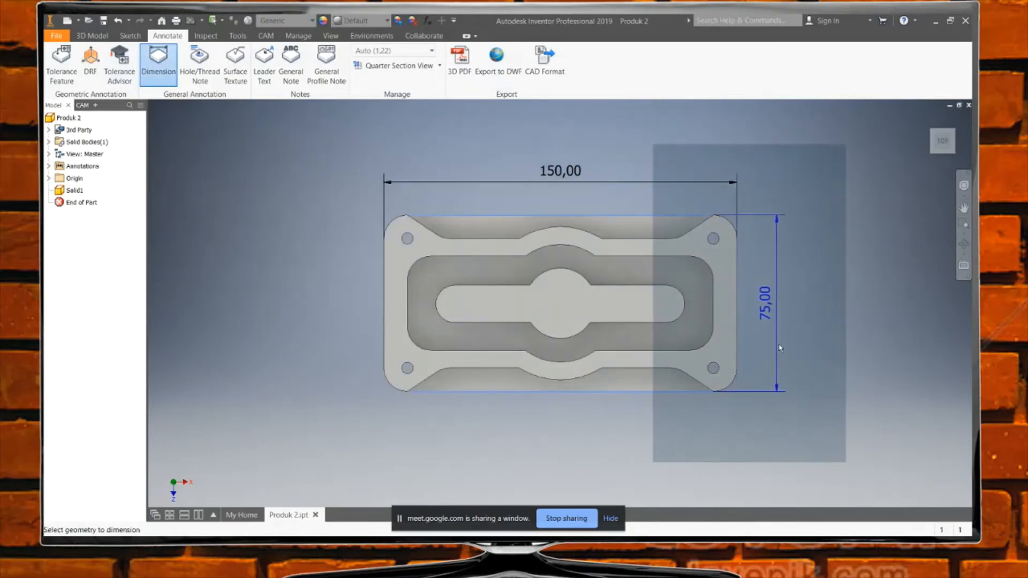
left_click(778, 339)
key("Escape")
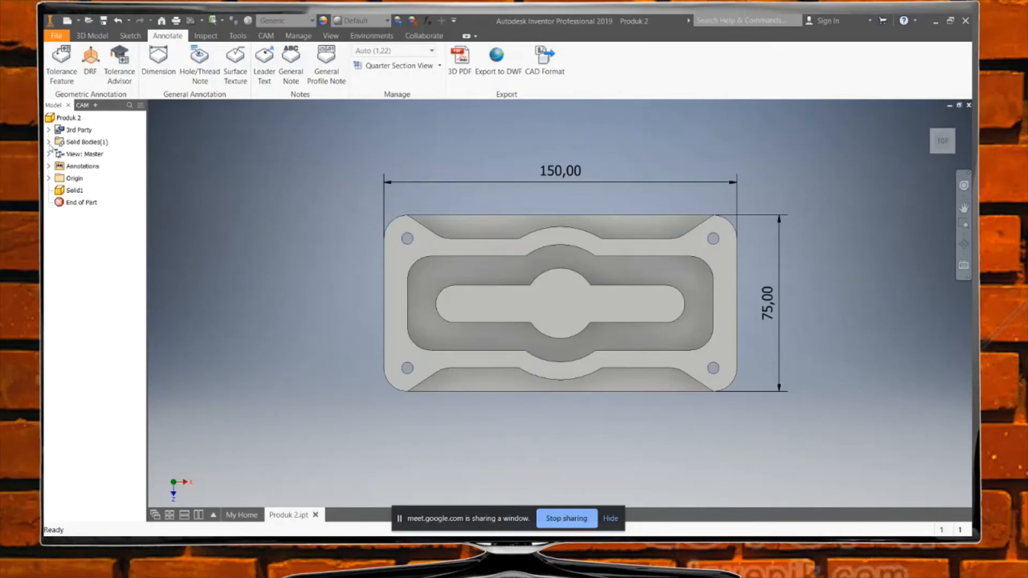
Create a new milling setup for Produk 2 with the work coordinate system orientation set to Select X & Y axes
left_click(81, 105)
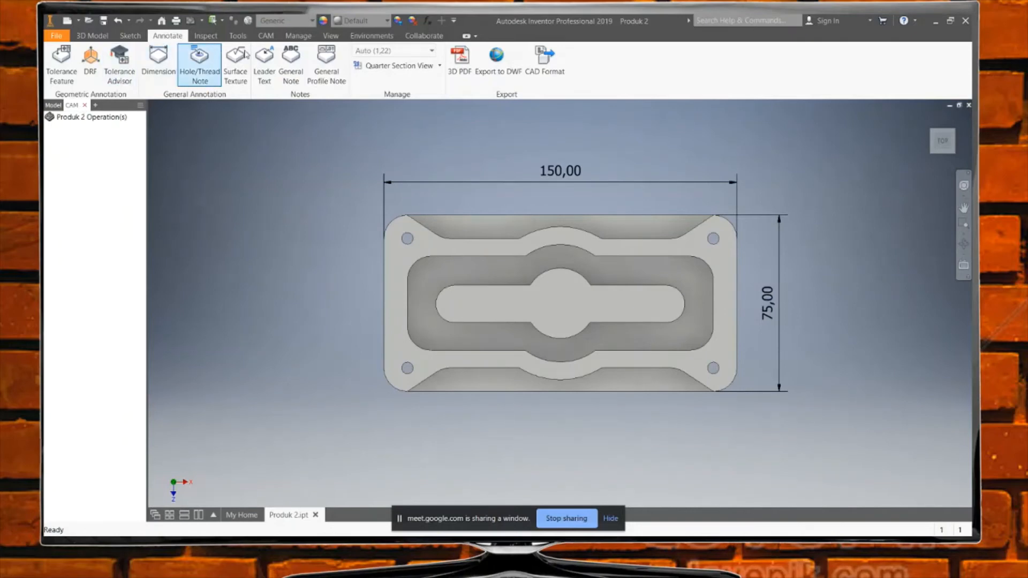
left_click(266, 36)
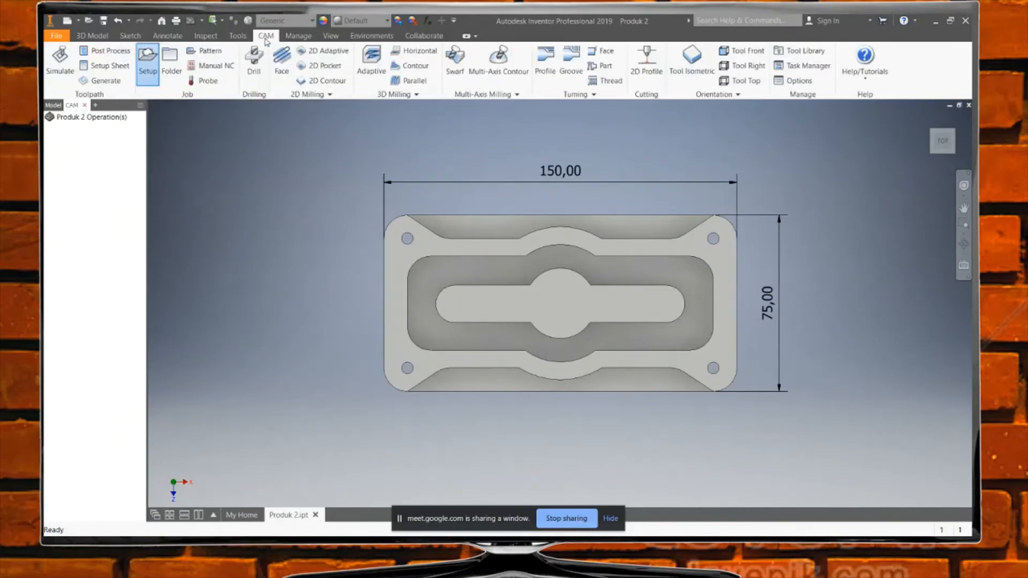
left_click(81, 117)
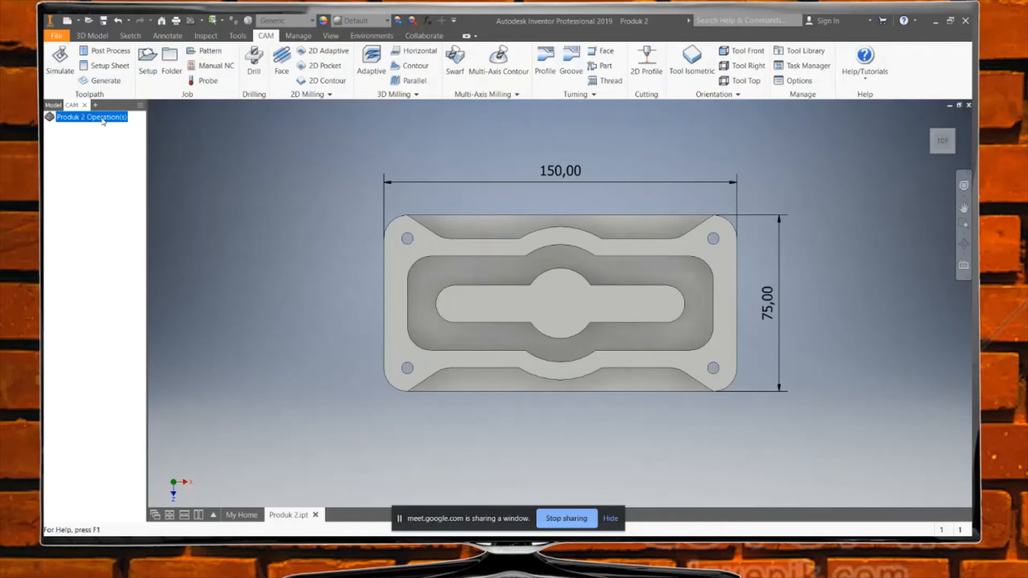
left_click(156, 67)
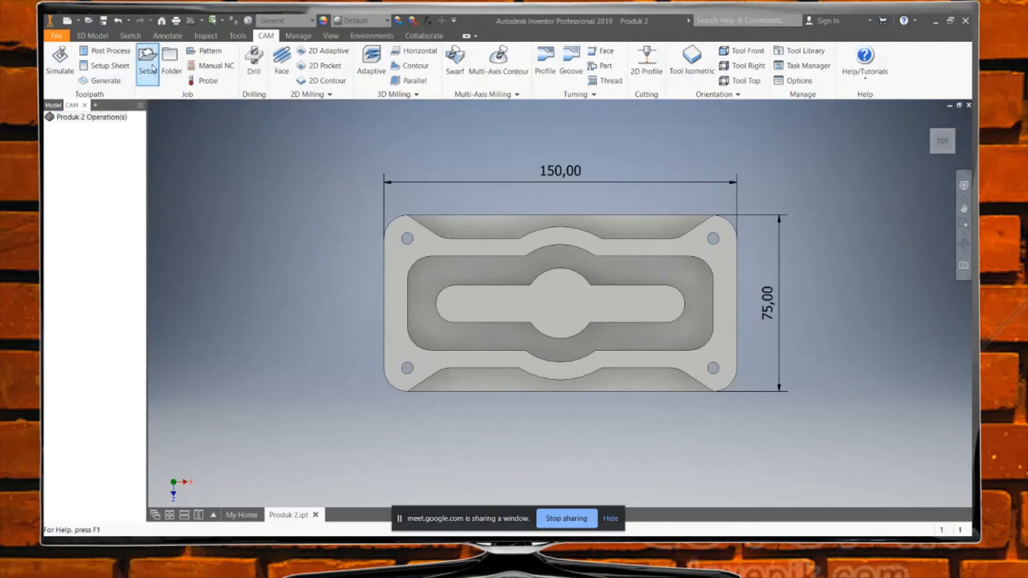
left_click(945, 155)
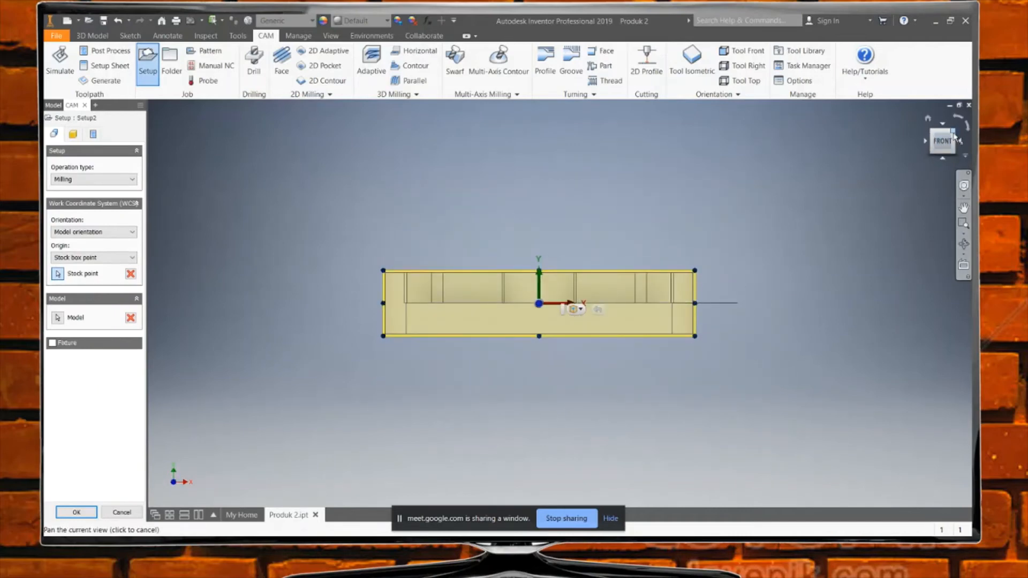
left_click(952, 138)
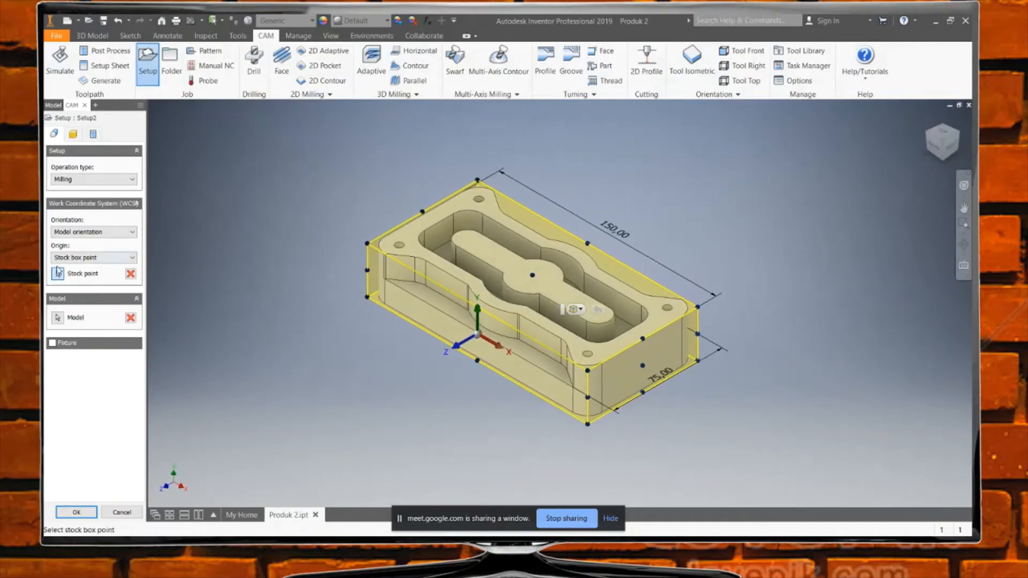
left_click(83, 230)
left_click(79, 266)
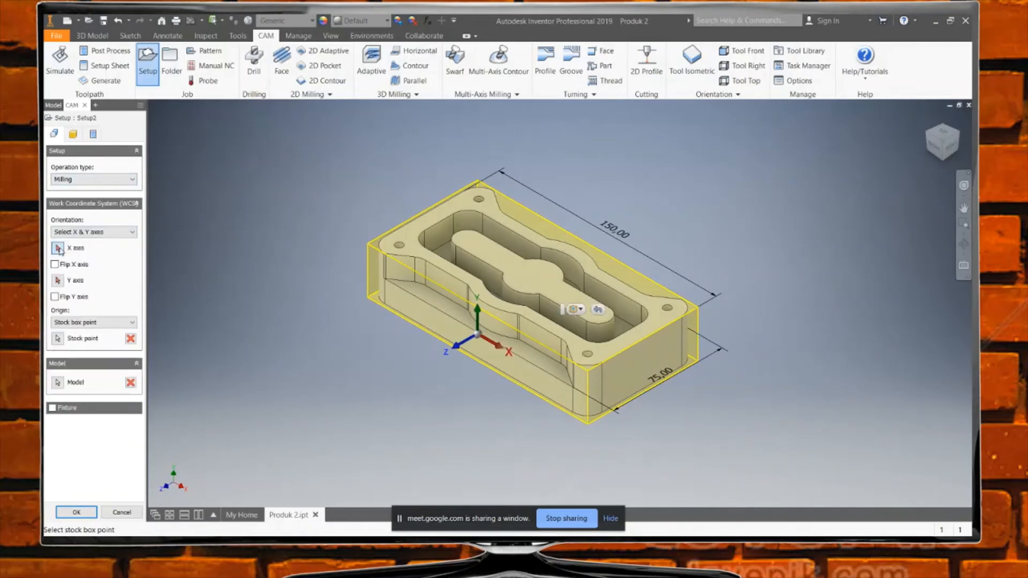
Align the Y axis with the pocket's short inner end edge, flip it, and place the origin at the stock's top-centre point
left_click(58, 280)
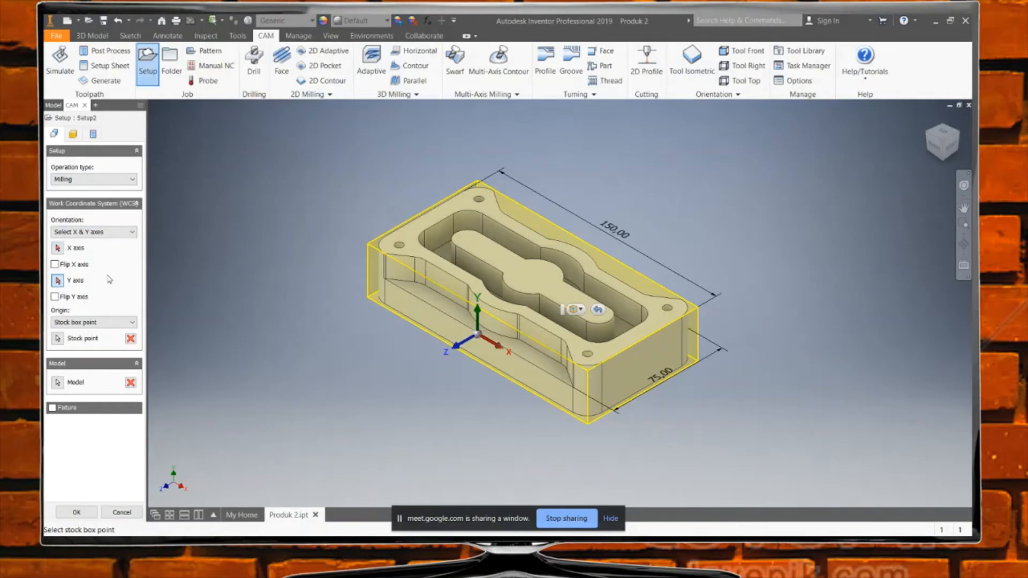
left_click(627, 328)
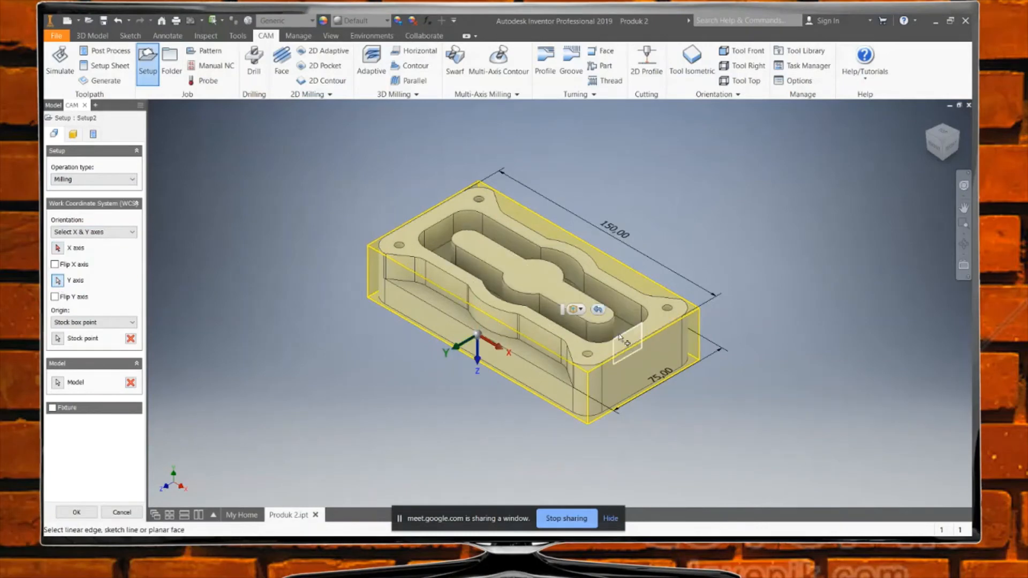
left_click(55, 297)
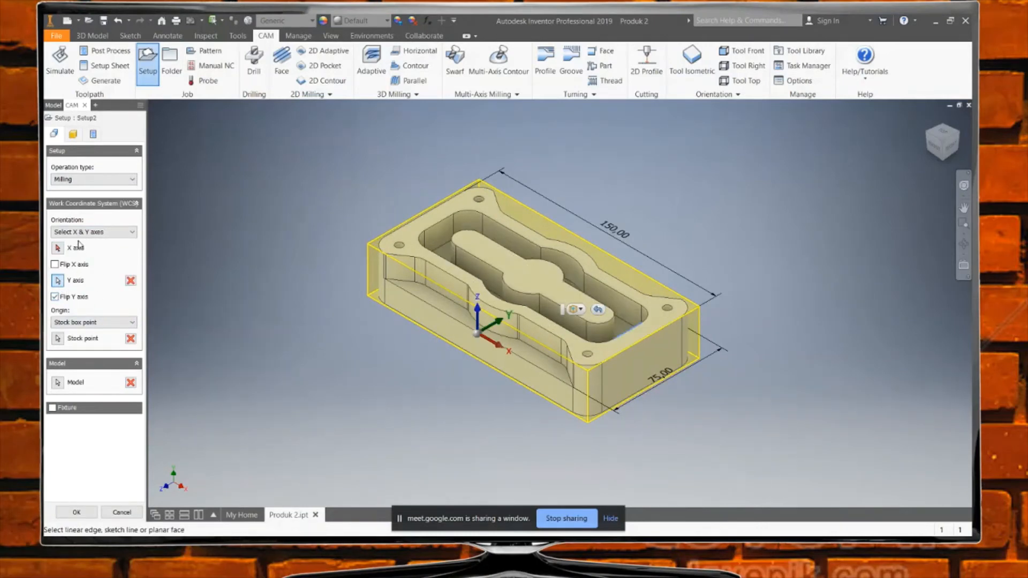
left_click(58, 339)
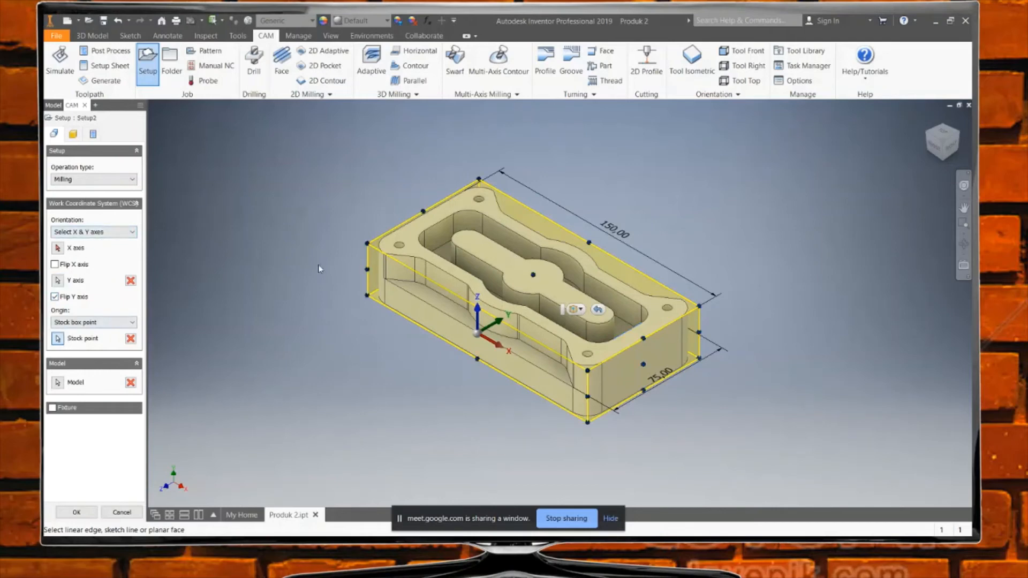
left_click(533, 276)
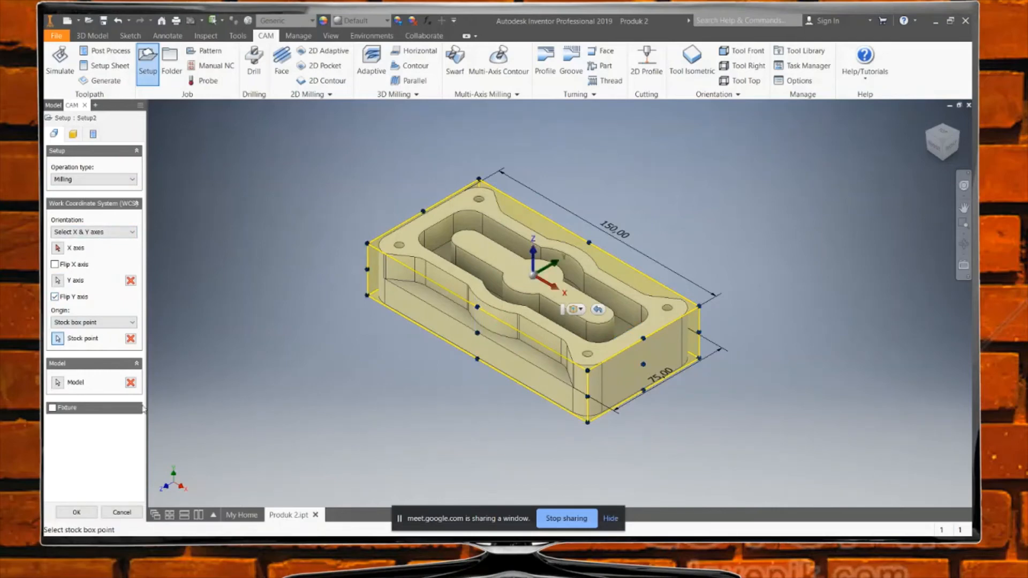
Set the stock's side offset to 10 mm in the relative size box and check the stock margin from the top
left_click(72, 138)
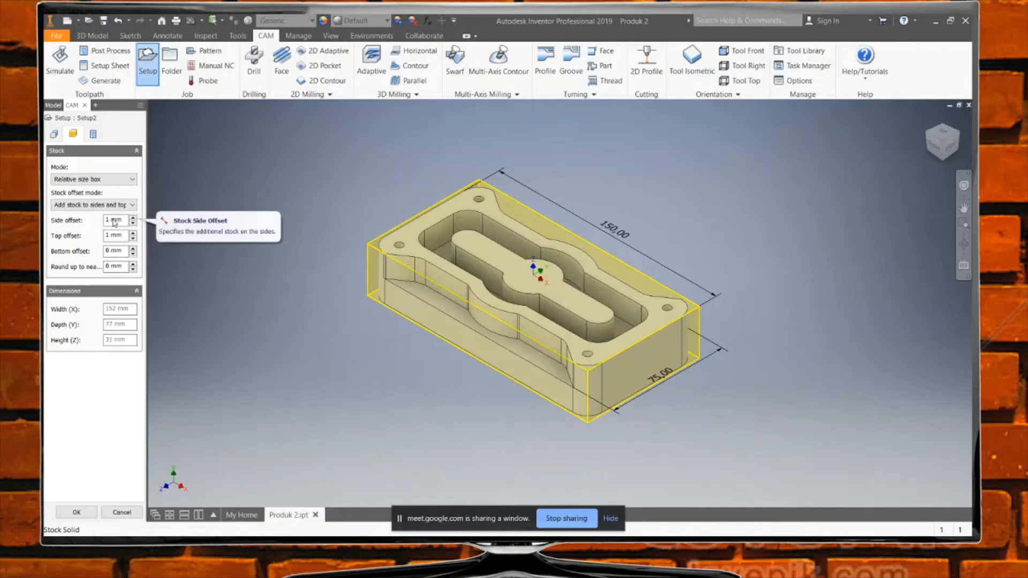
left_click(133, 218)
left_click(133, 218)
left_click(133, 219)
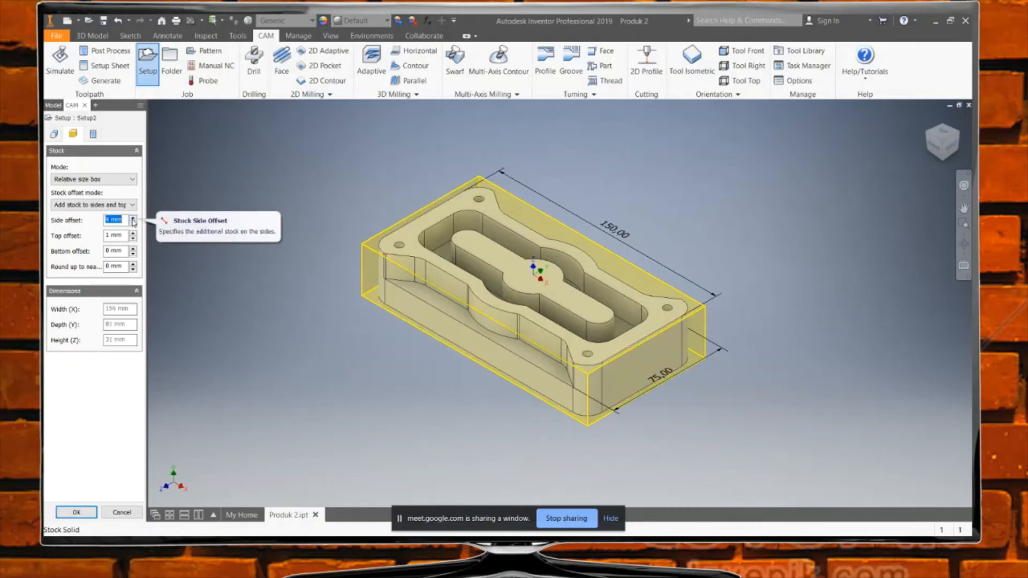
left_click(133, 218)
left_click(133, 218)
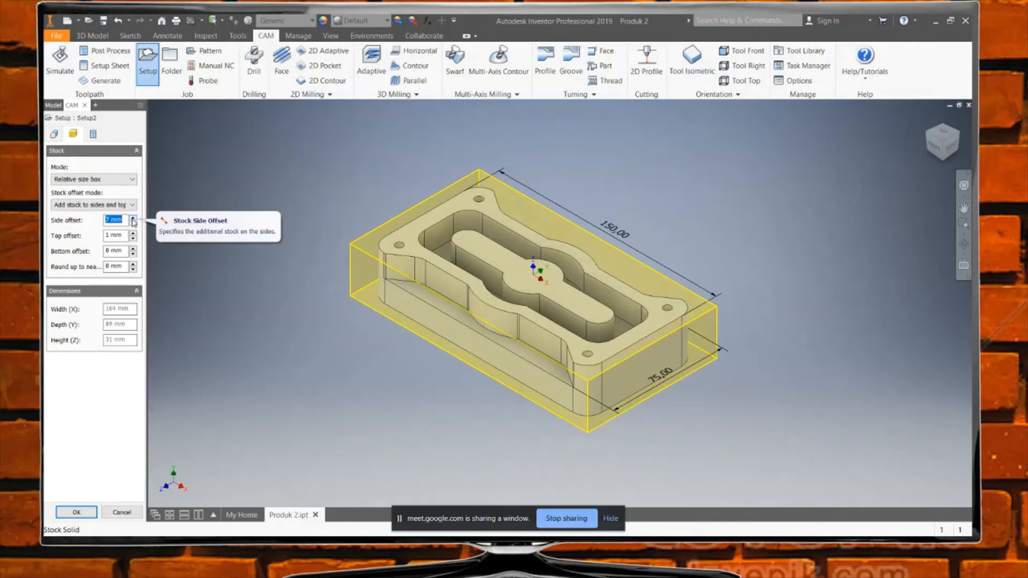
left_click(133, 219)
left_click(133, 218)
left_click(133, 219)
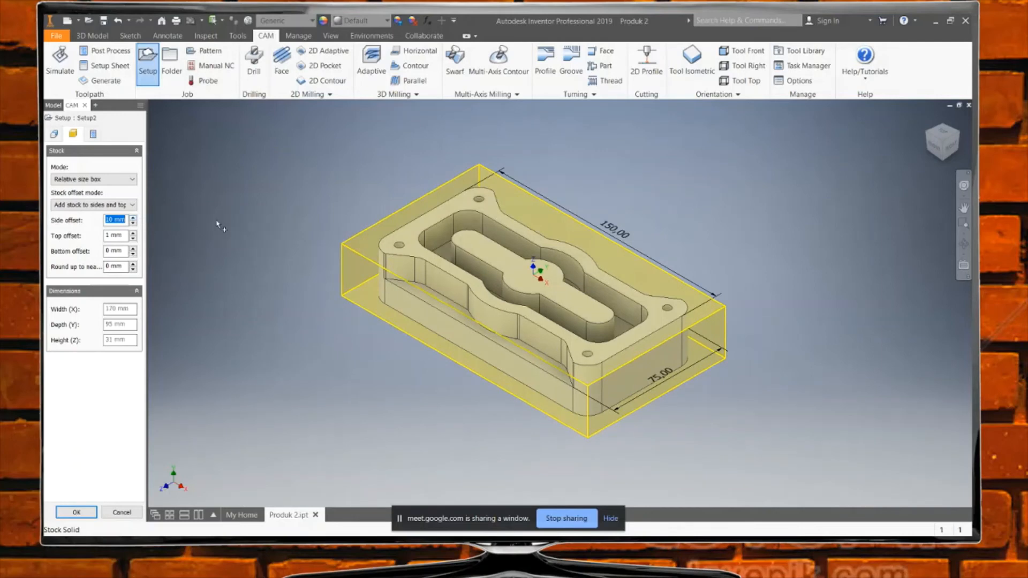
left_click(951, 135)
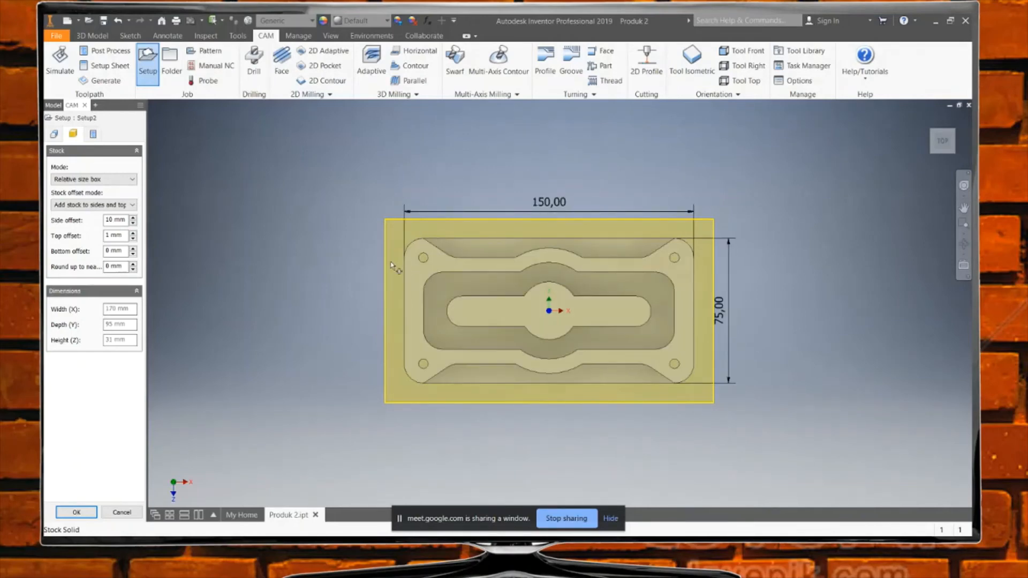
Switch the relative size box's stock offset mode to Add stock to all sides
left_click(953, 155)
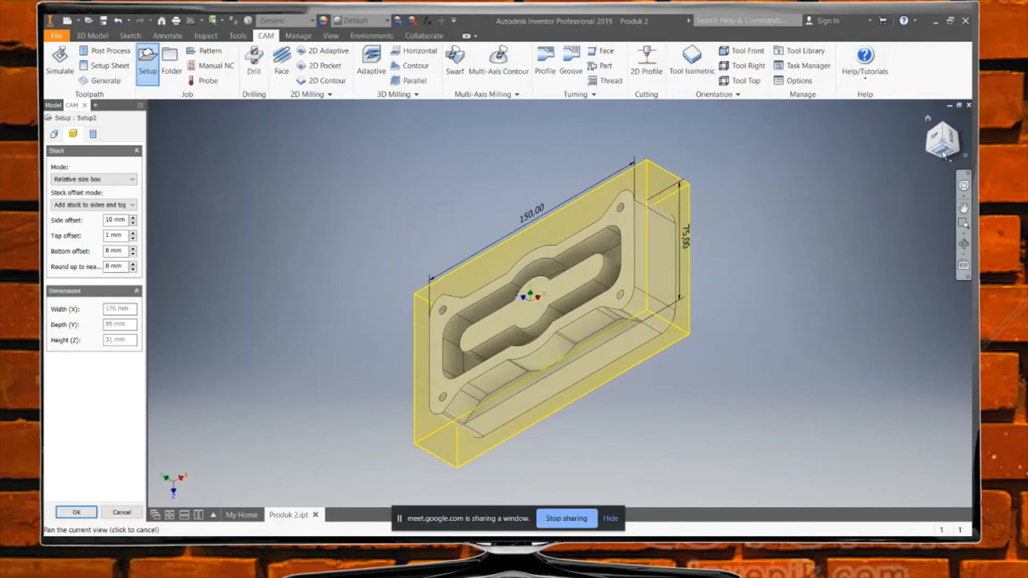
mouse_move(944, 154)
left_mouse_down()
mouse_move(911, 118)
mouse_move(917, 107)
mouse_move(940, 155)
mouse_move(940, 126)
mouse_move(939, 148)
left_mouse_up()
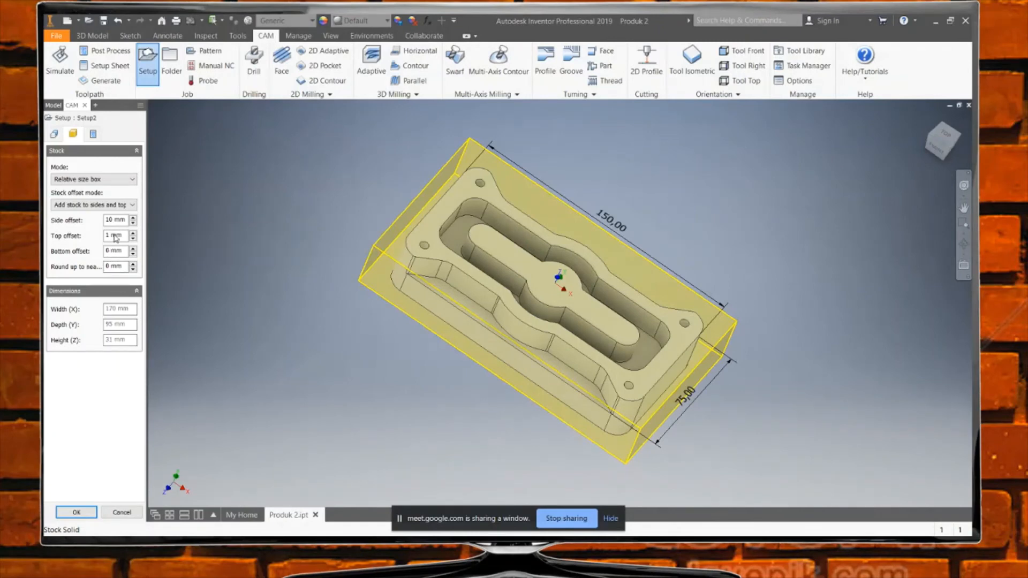
left_click(938, 154)
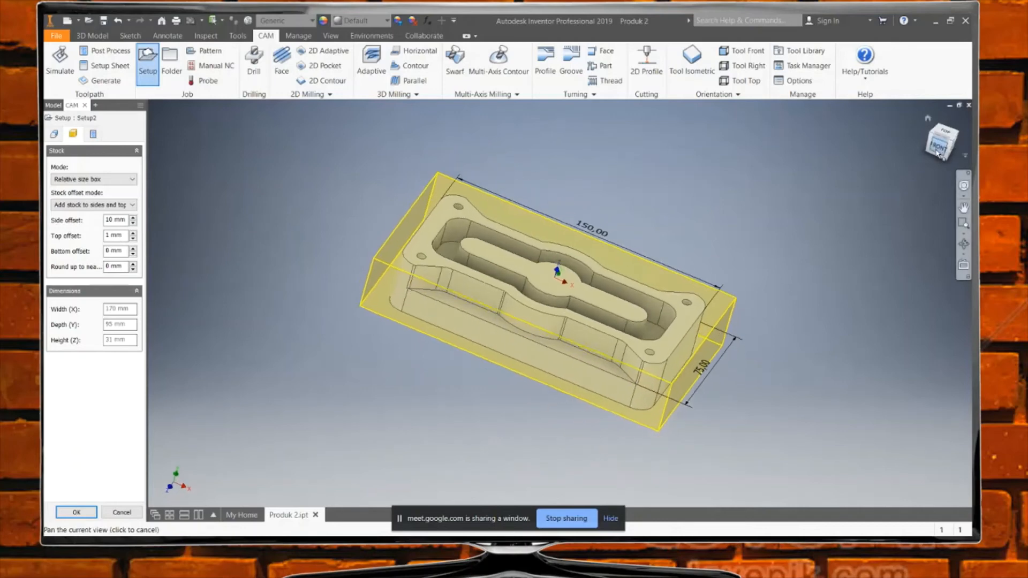
left_click(938, 154)
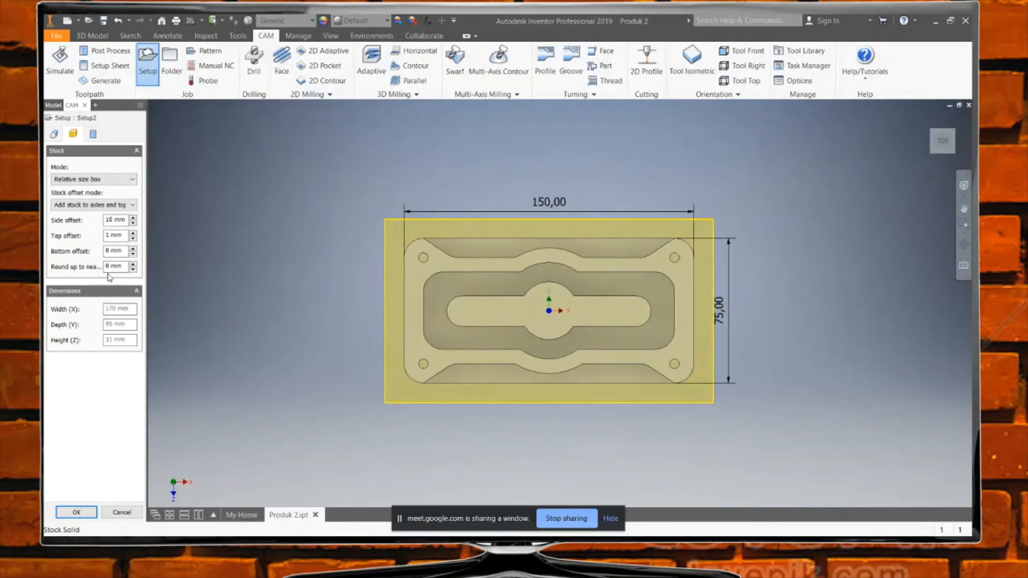
left_click(101, 209)
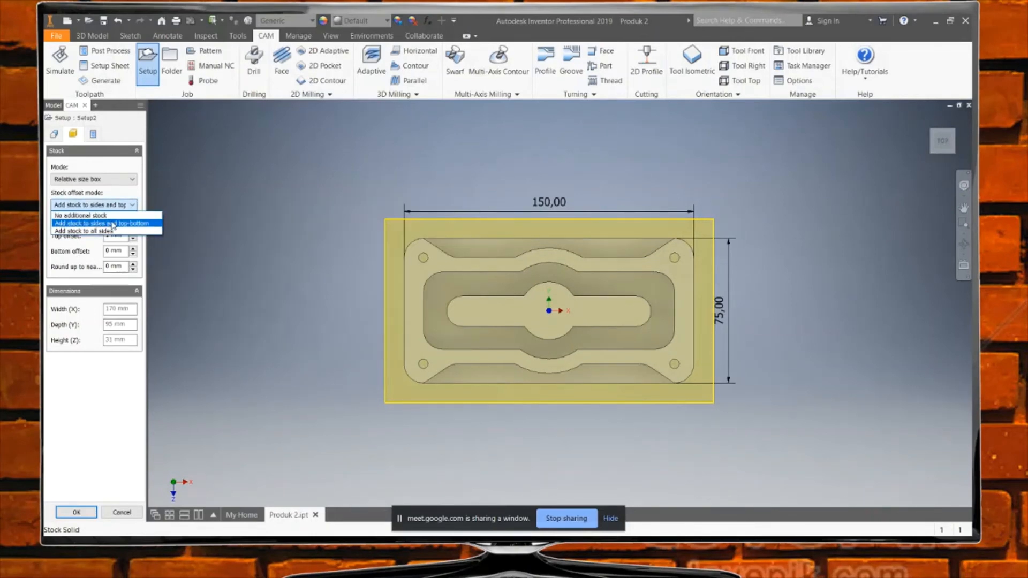
left_click(112, 231)
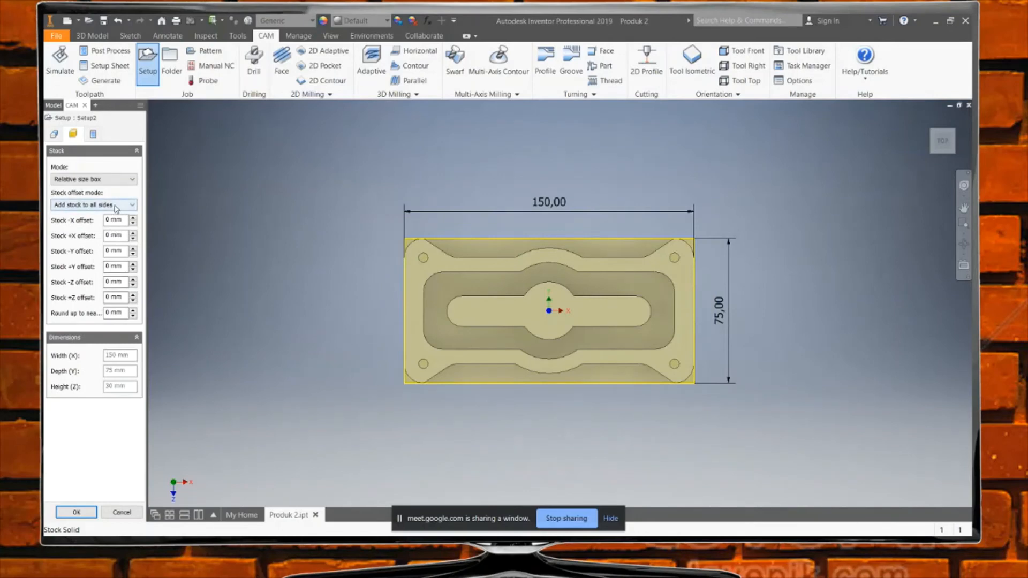
mouse_move(116, 209)
left_click(84, 206)
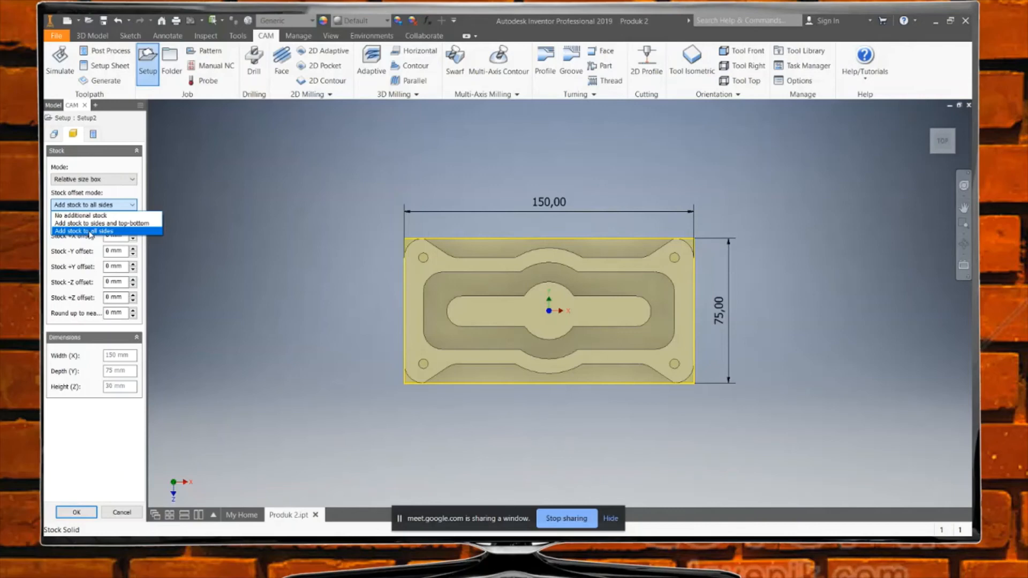
left_click(89, 233)
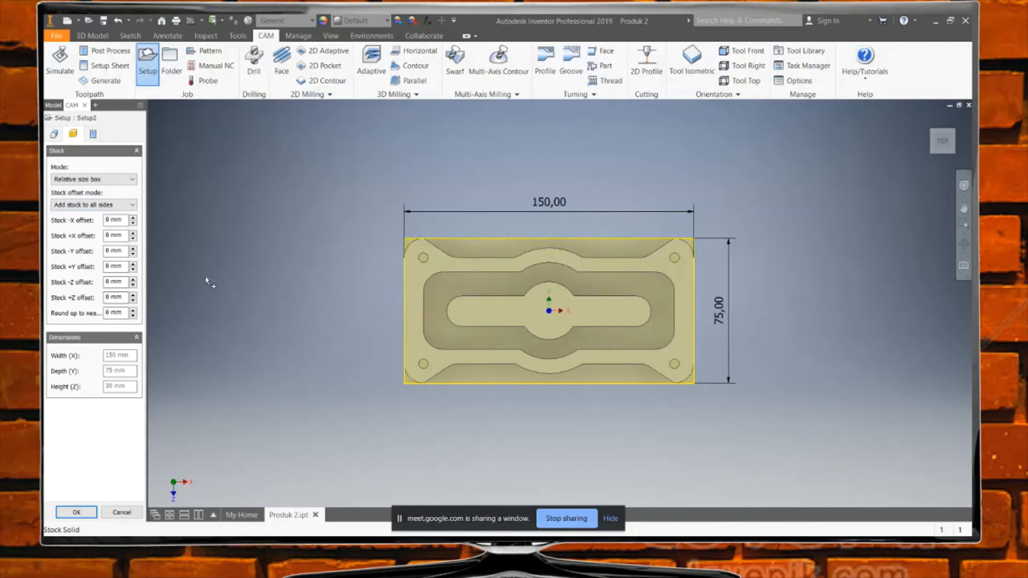
Set the stock's +X and -X offsets to 5 mm each
left_click(133, 233)
left_click(133, 233)
left_click(134, 233)
left_click(133, 233)
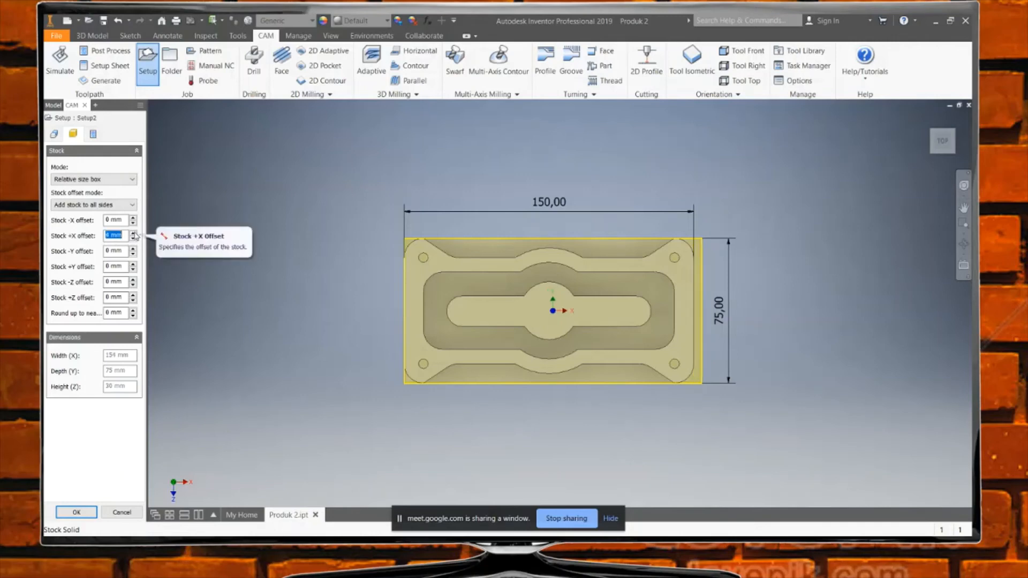
left_click(133, 233)
left_click(133, 217)
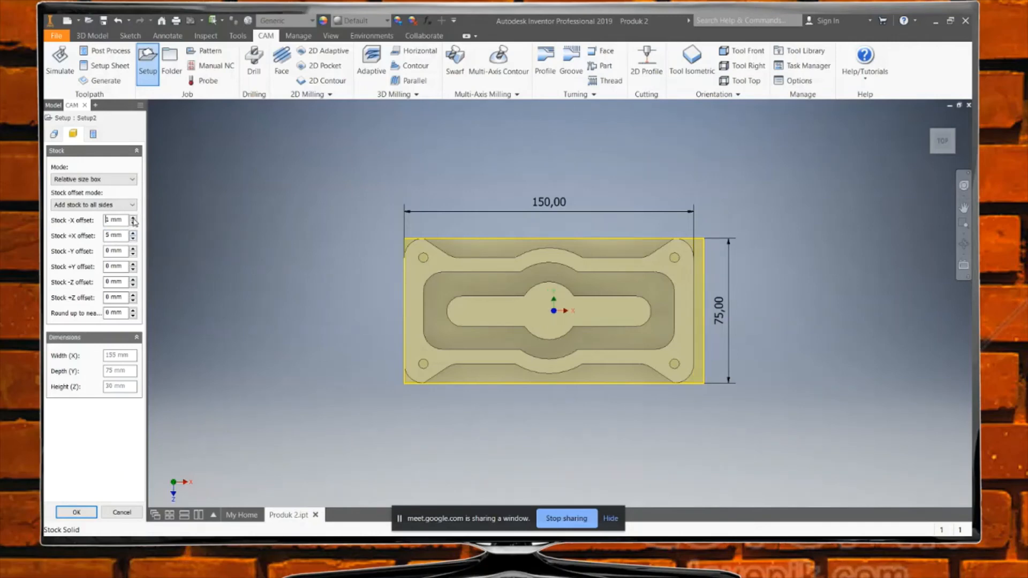
left_click(133, 217)
left_click(134, 217)
left_click(134, 218)
left_click(133, 218)
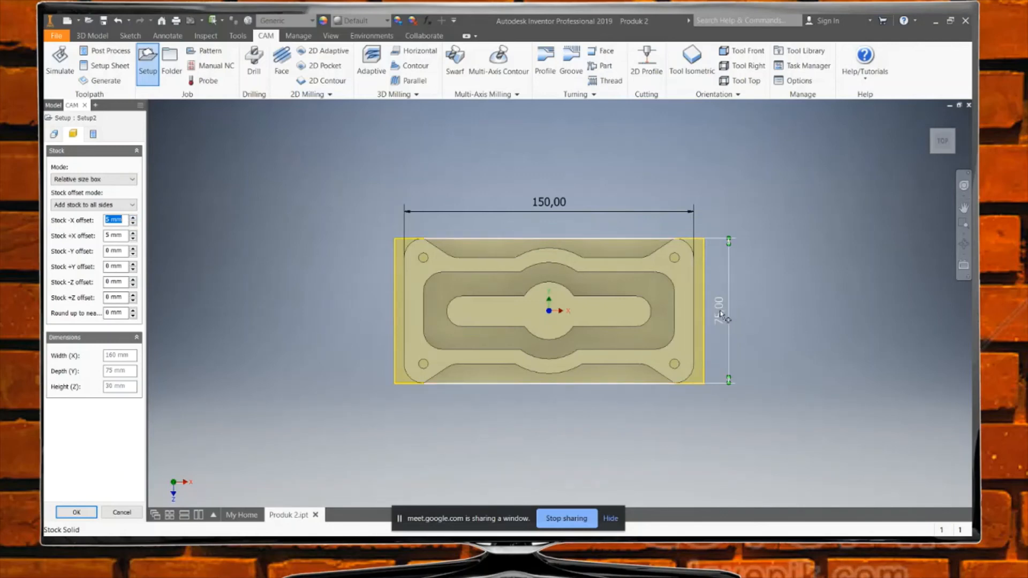
Set the stock's -Y and +Y offsets to 2,5 mm each
double_click(133, 249)
left_click(133, 250)
left_click(133, 249)
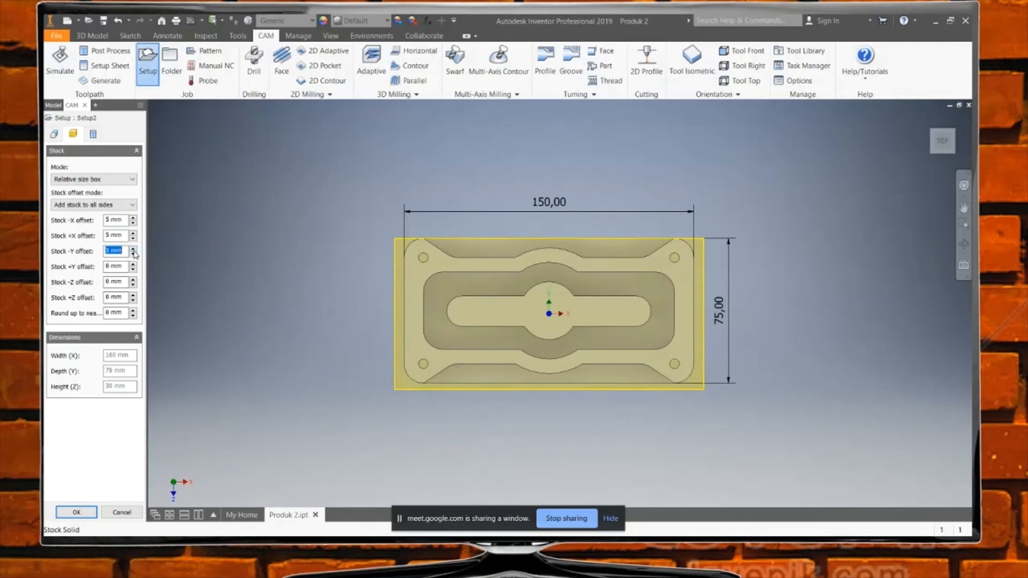
left_click(133, 254)
left_click(132, 254)
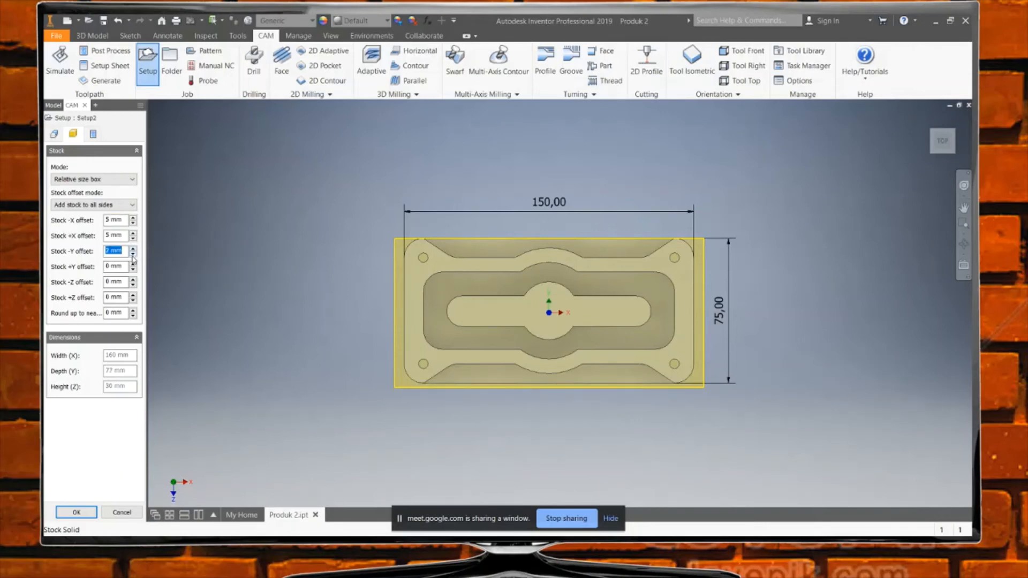
left_click(111, 253)
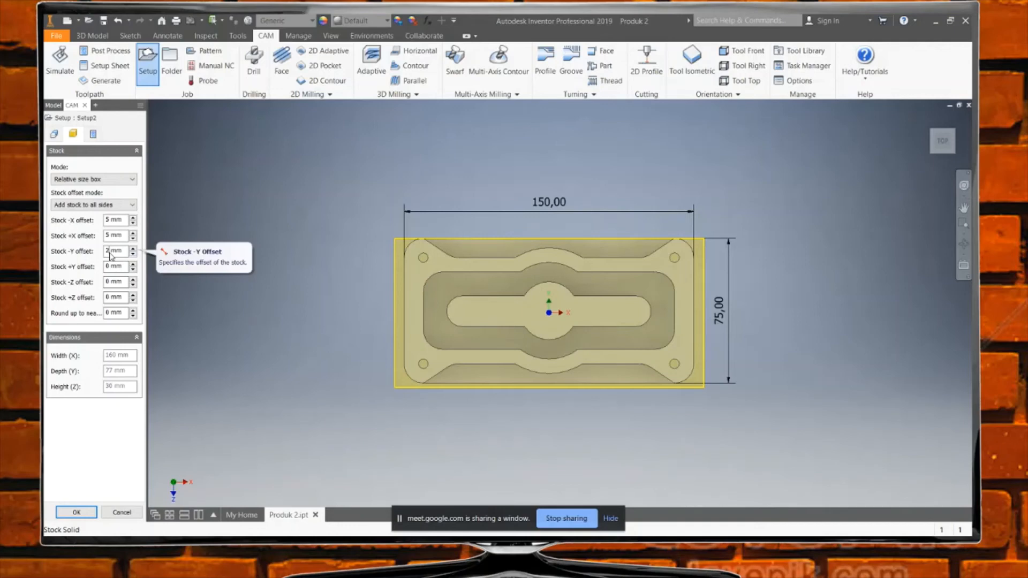
type(",5")
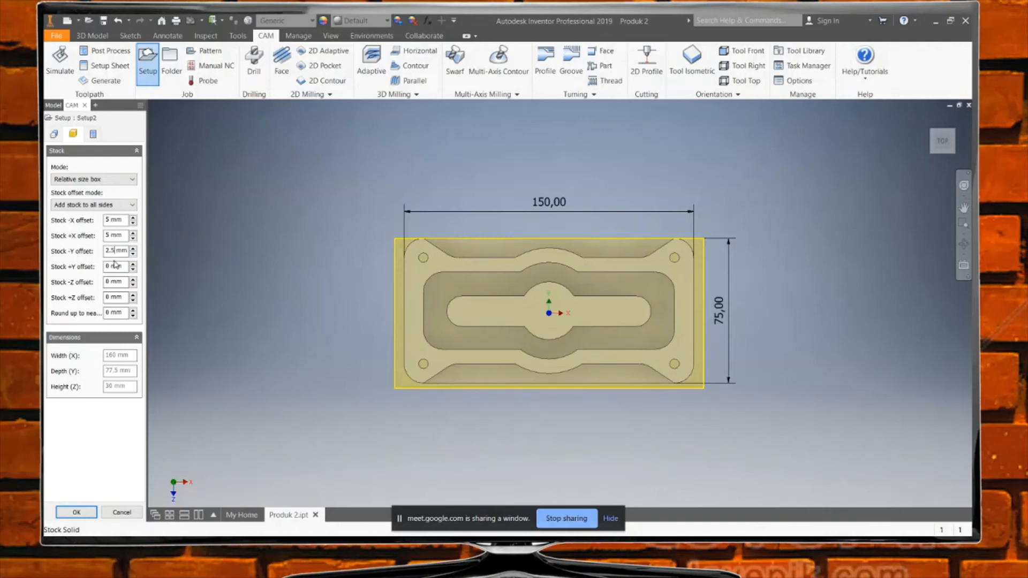
double_click(108, 266)
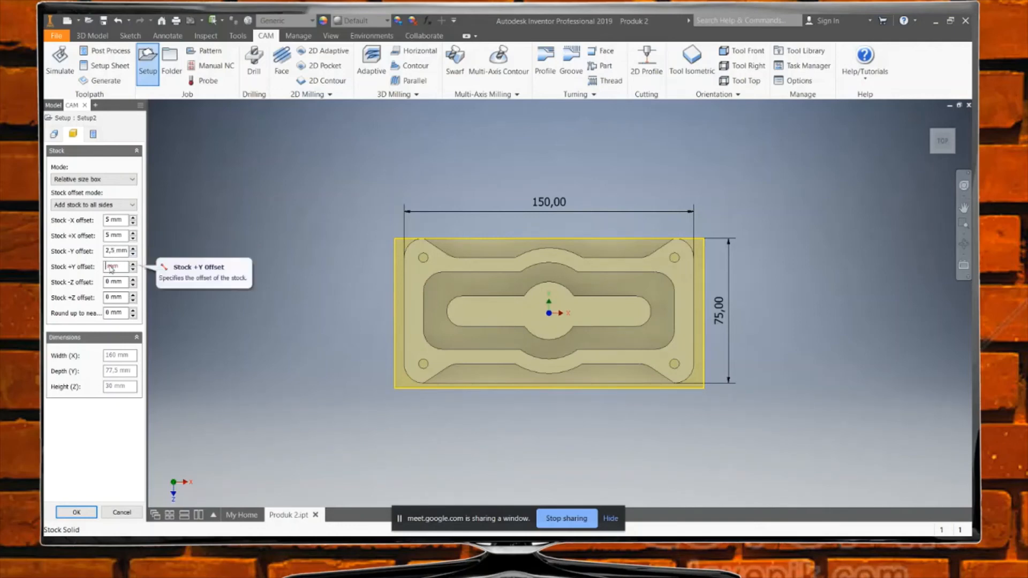
type("2,5")
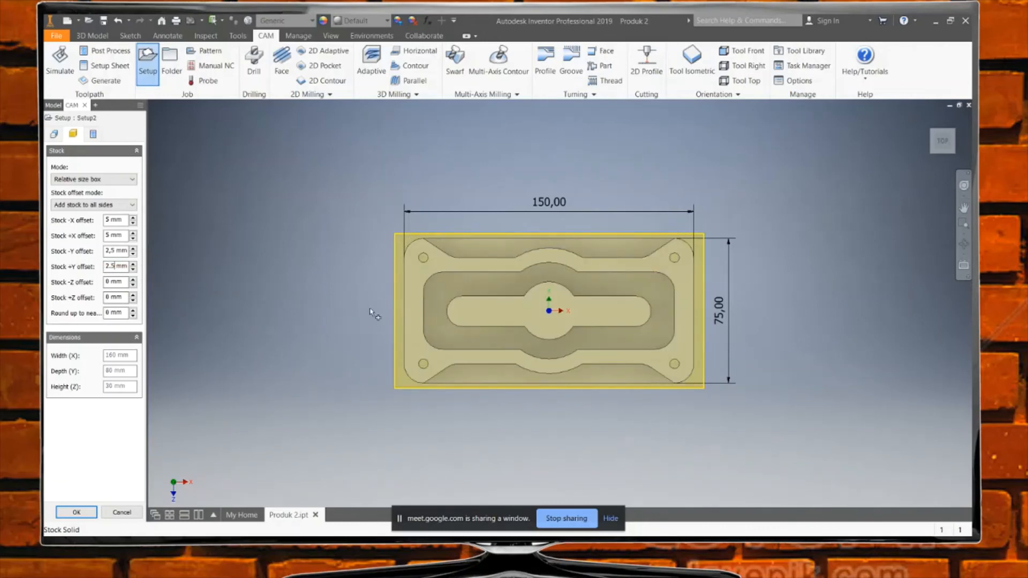
Set the stock's +Z offset to 5 mm and check the stock box around the part in front and angled views
left_click(950, 149)
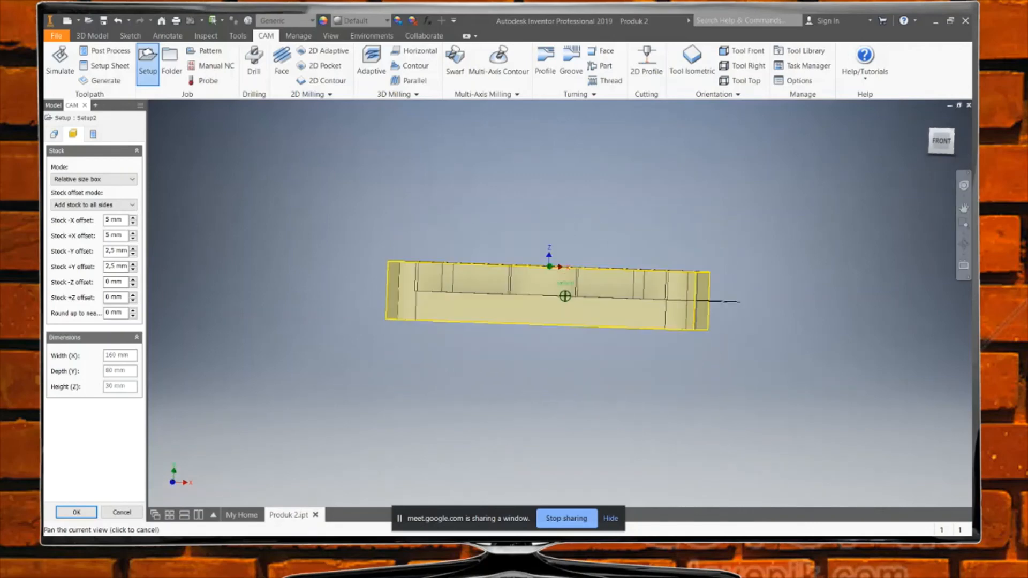
mouse_move(929, 217)
middle_mouse_down("shift")
mouse_move(908, 221)
mouse_move(890, 319)
middle_mouse_up("shift")
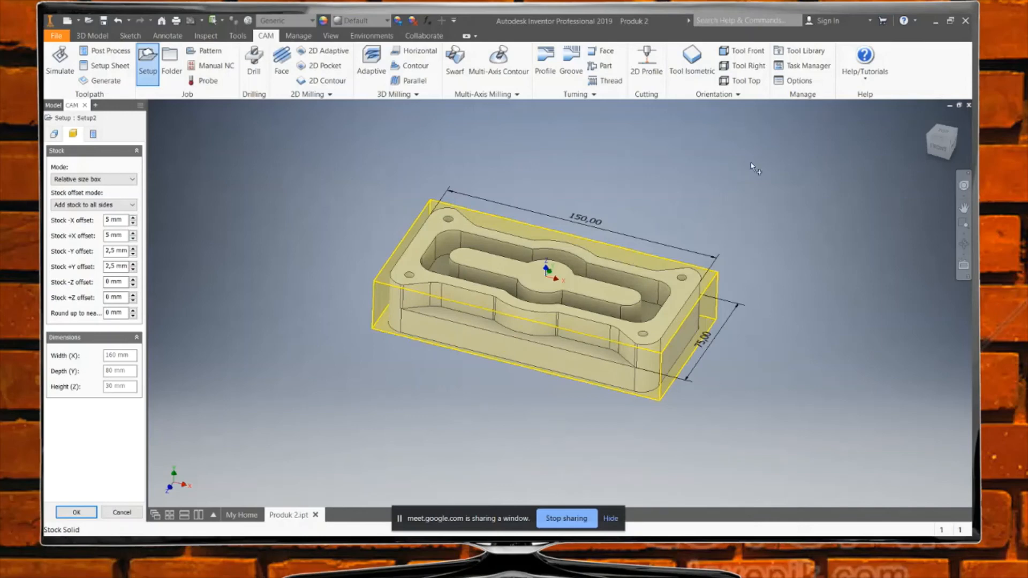
left_click(941, 150)
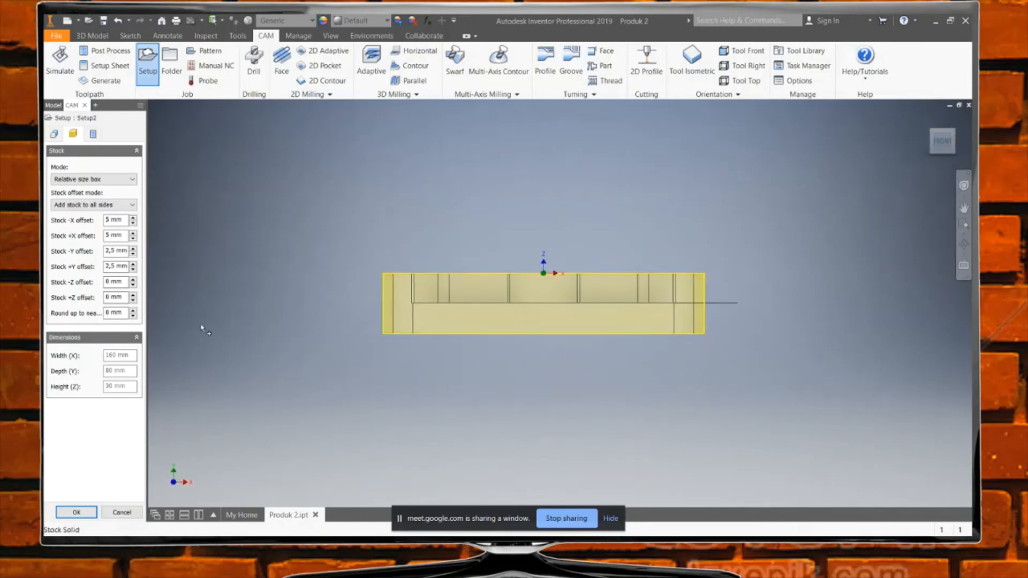
left_click(133, 295)
left_click(133, 295)
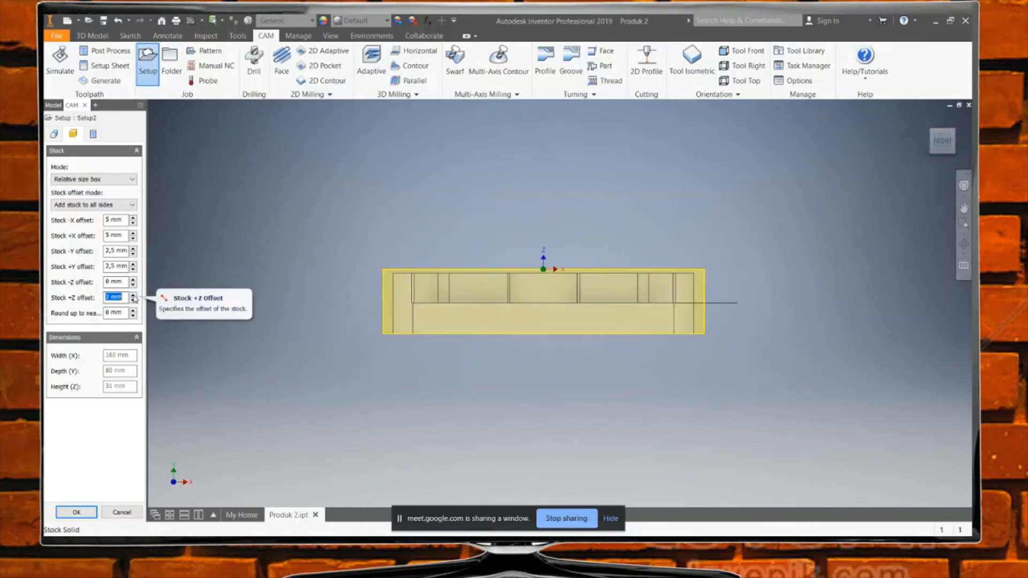
left_click(133, 295)
left_click(133, 295)
left_click(133, 295)
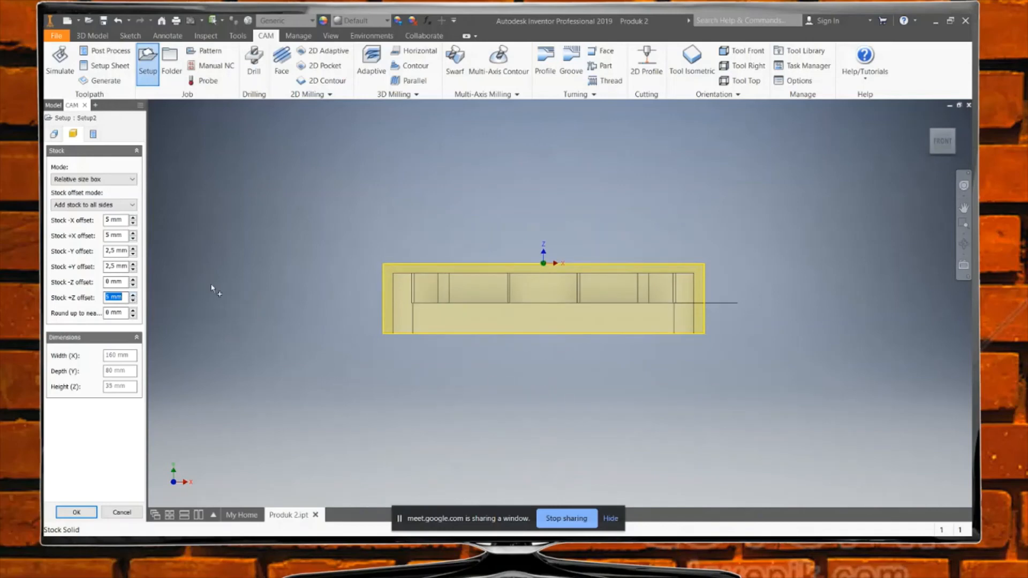
left_click(189, 306)
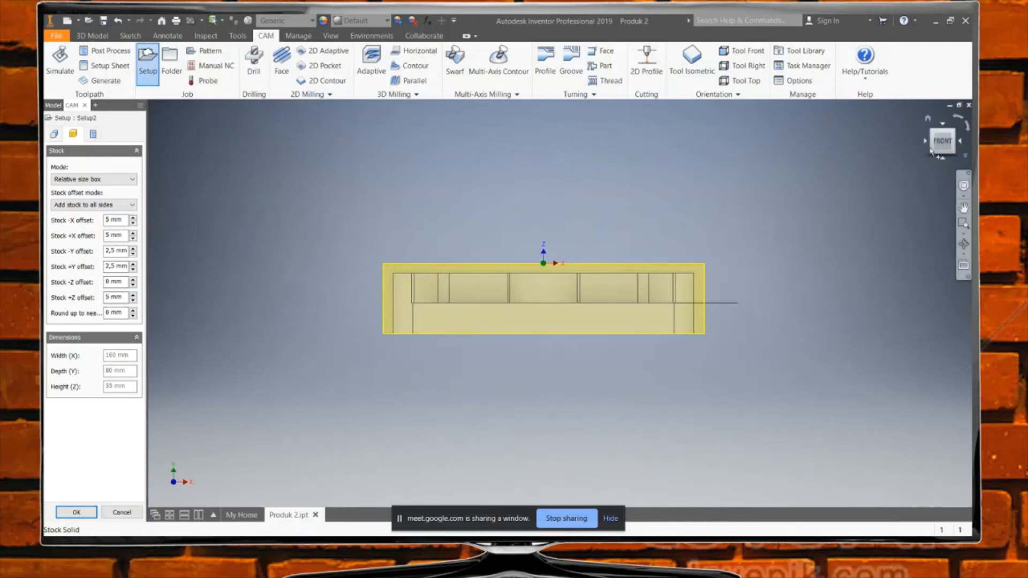
left_click_drag(944, 150, 910, 181)
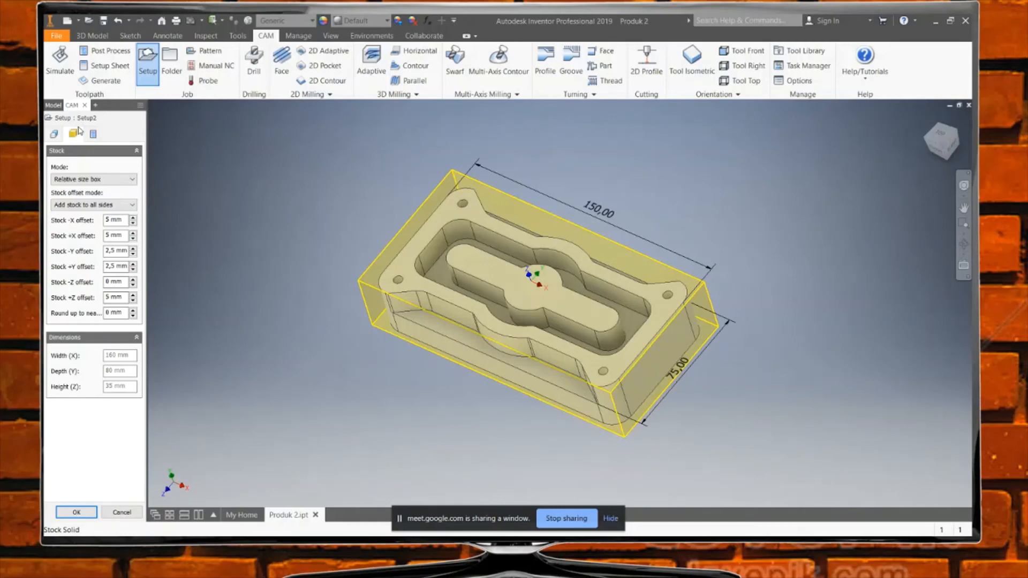
Enter "facing Endmill 18 mm" as the program comment in the setup's program settings
left_click(93, 134)
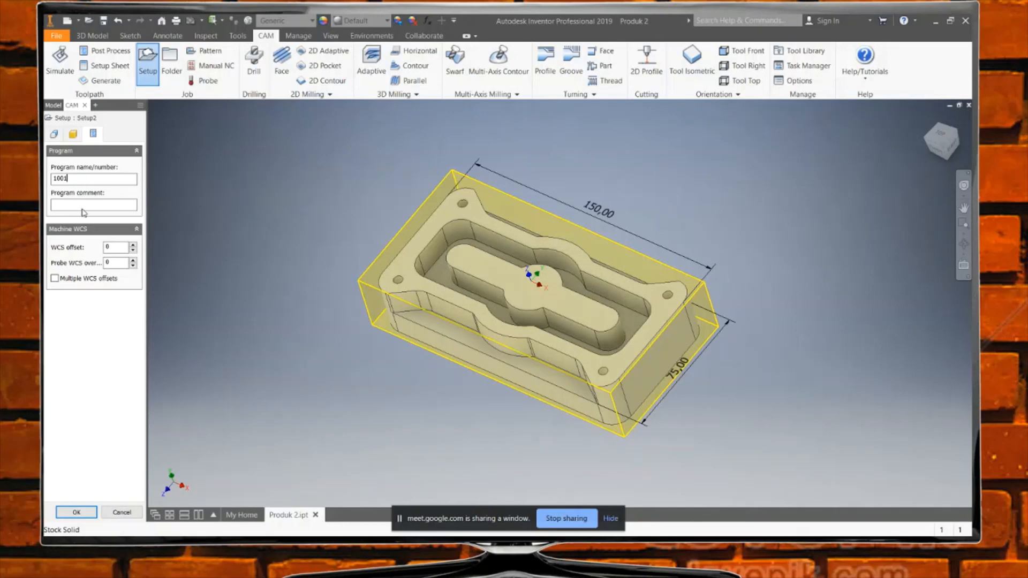
left_click(81, 205)
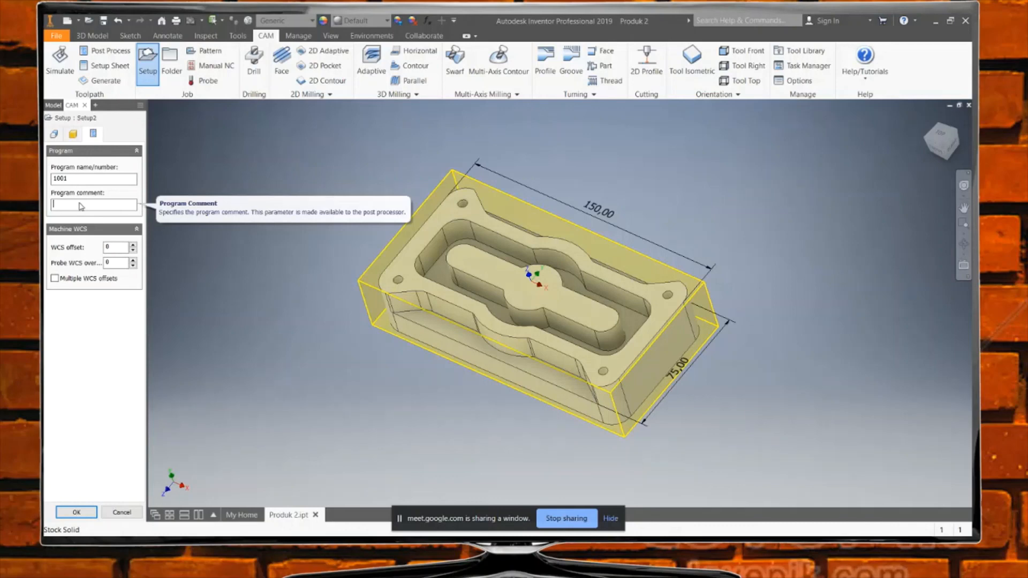
type("facing Endmill 18 mm")
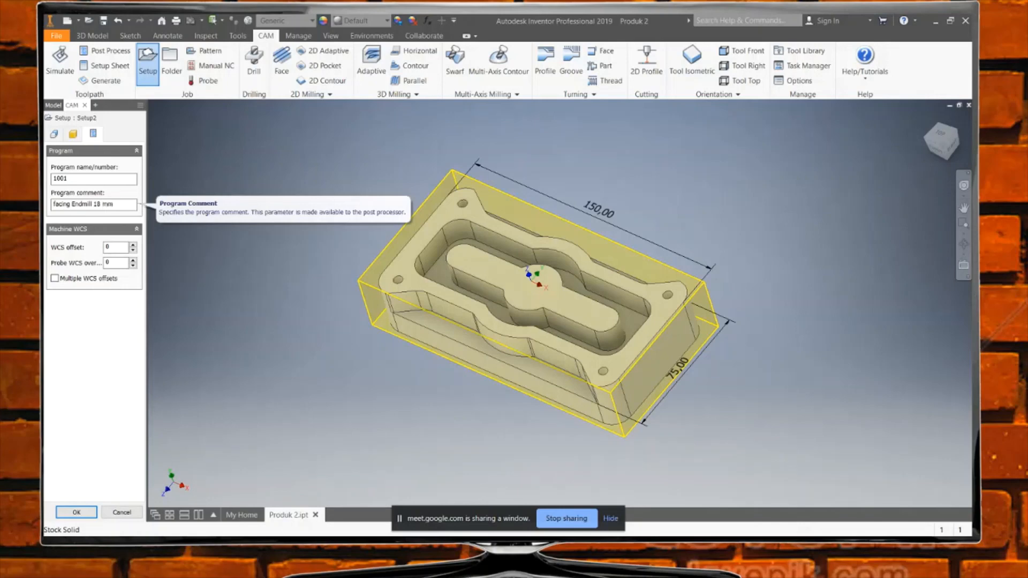